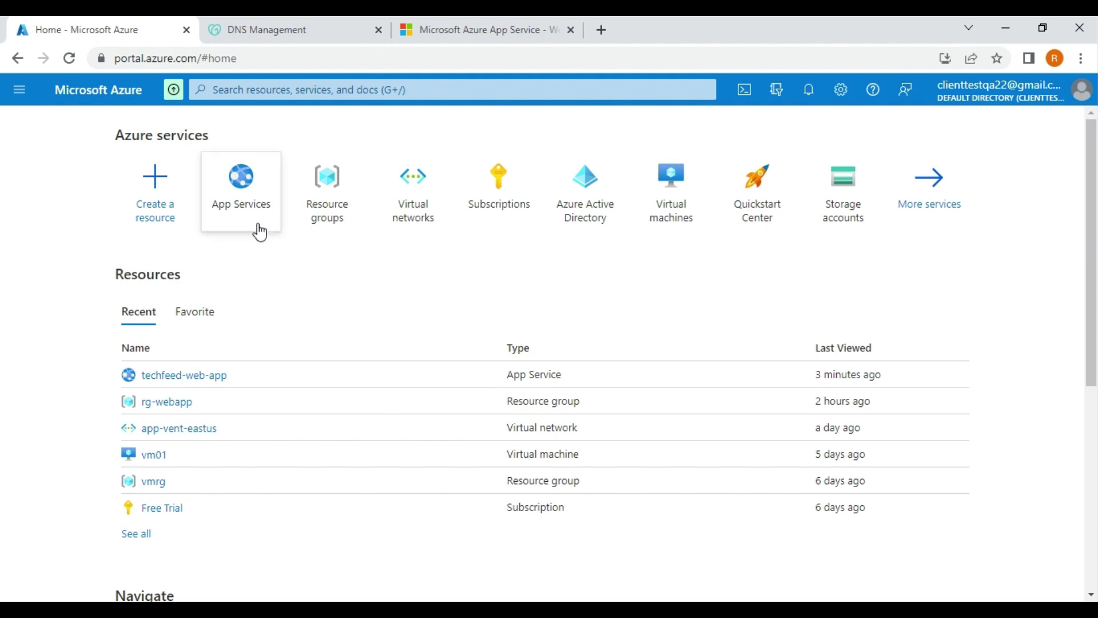
- Open the Custom domains settings of the techfeed-web-app App Service
click(241, 183)
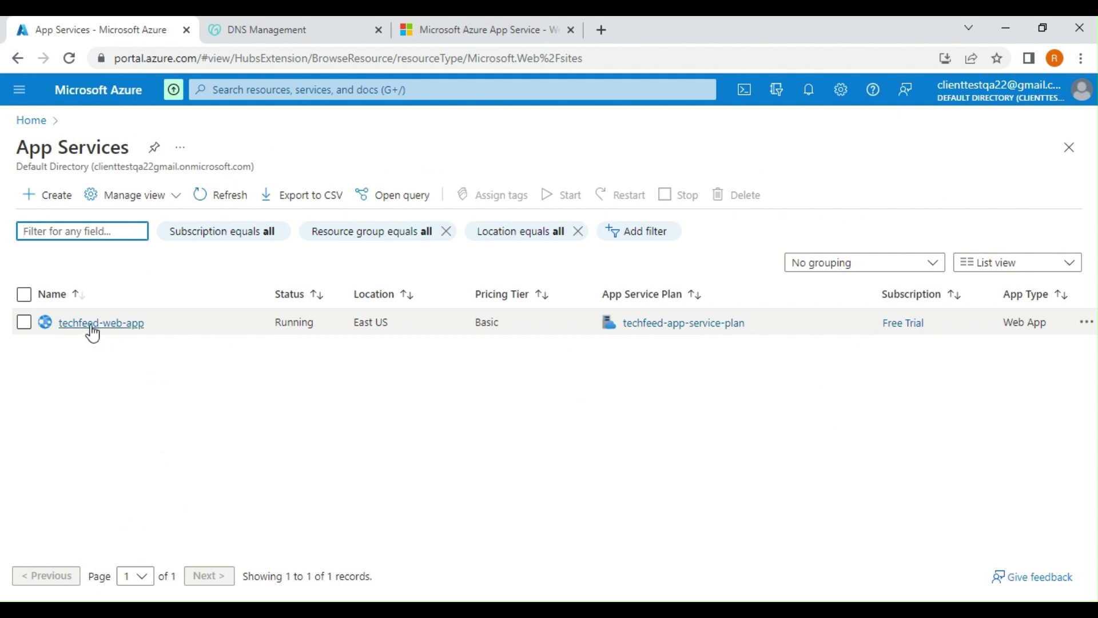
mouse_move(92, 333)
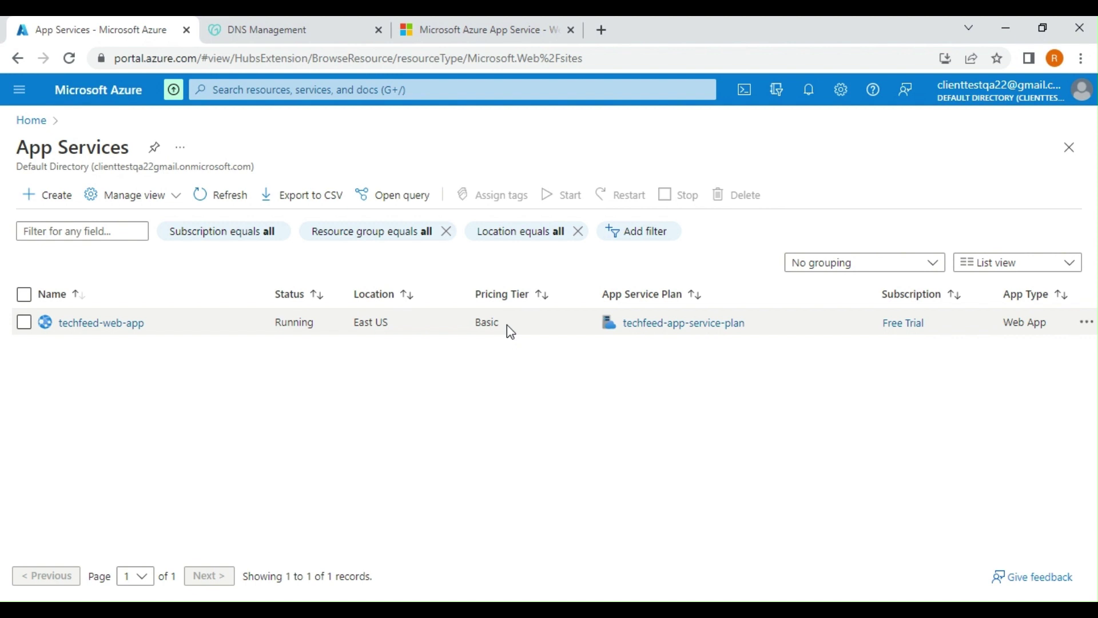
click(91, 328)
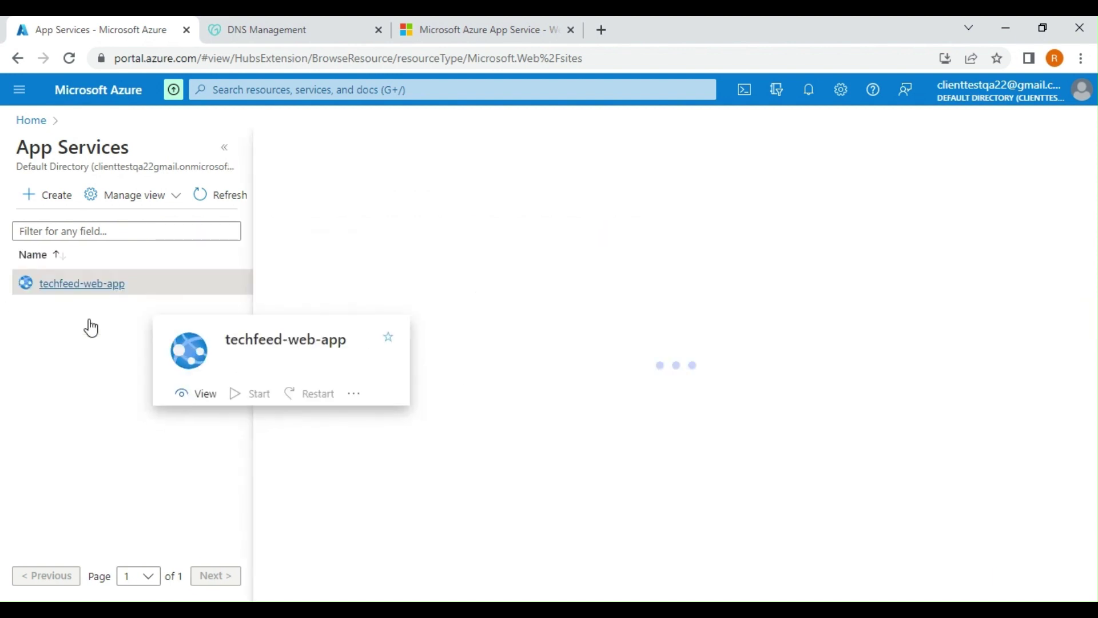
click(224, 151)
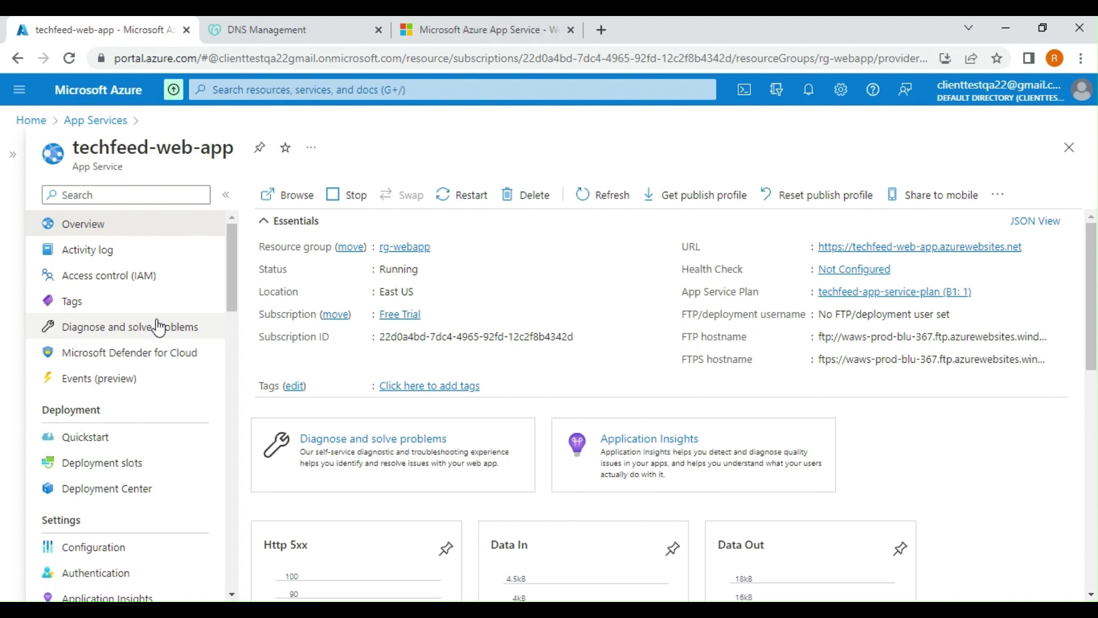
scroll(158, 328, down, 3)
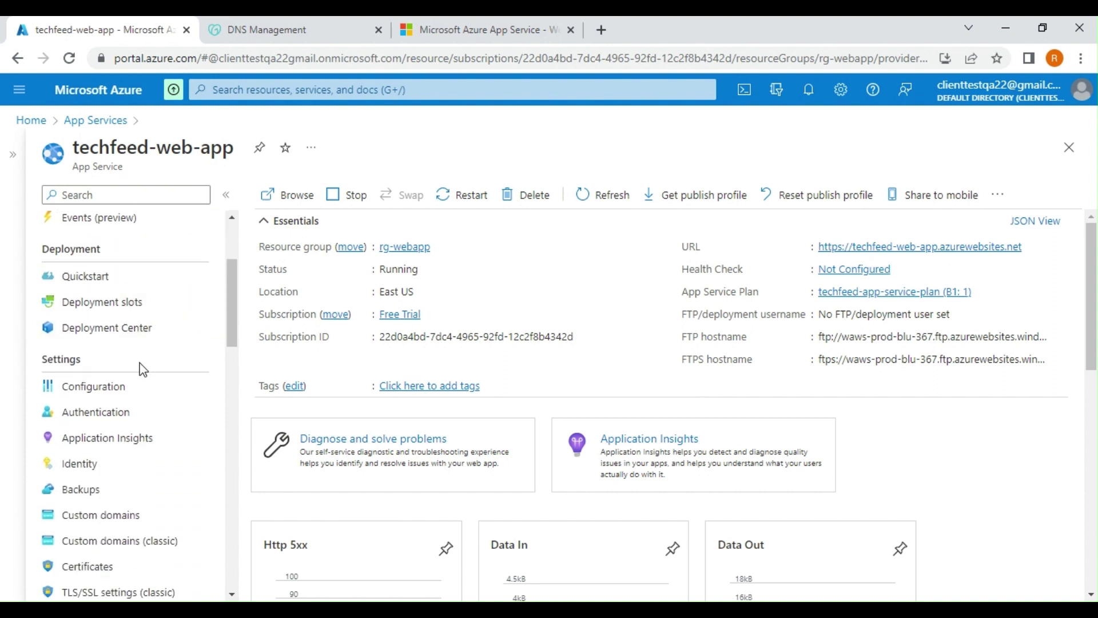
click(102, 516)
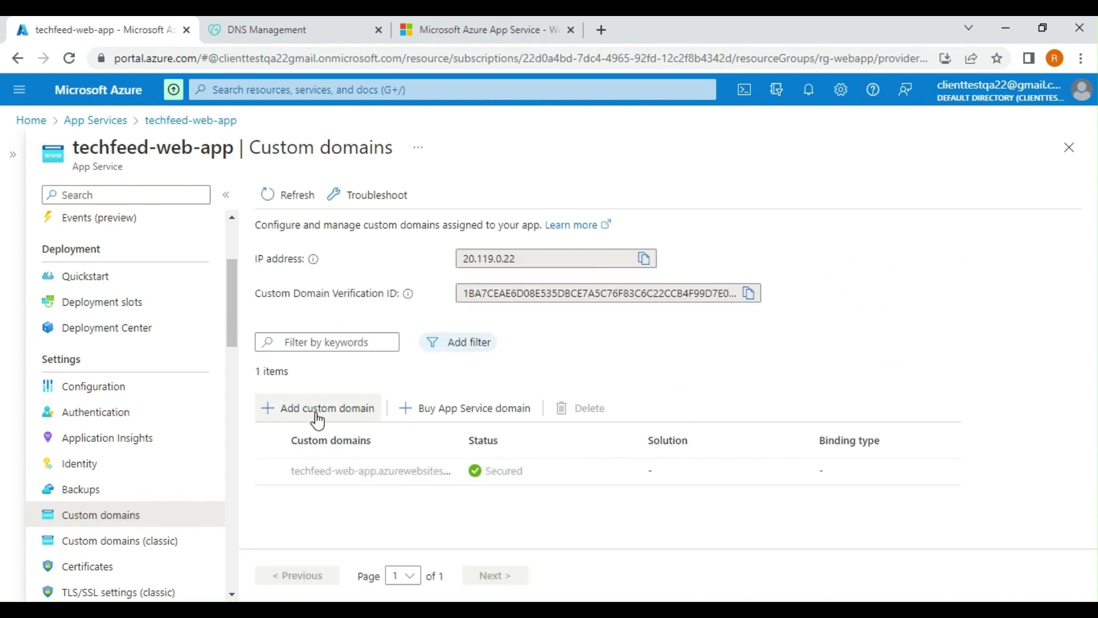
- Start adding a custom domain with All other domain services as the domain provider
click(316, 422)
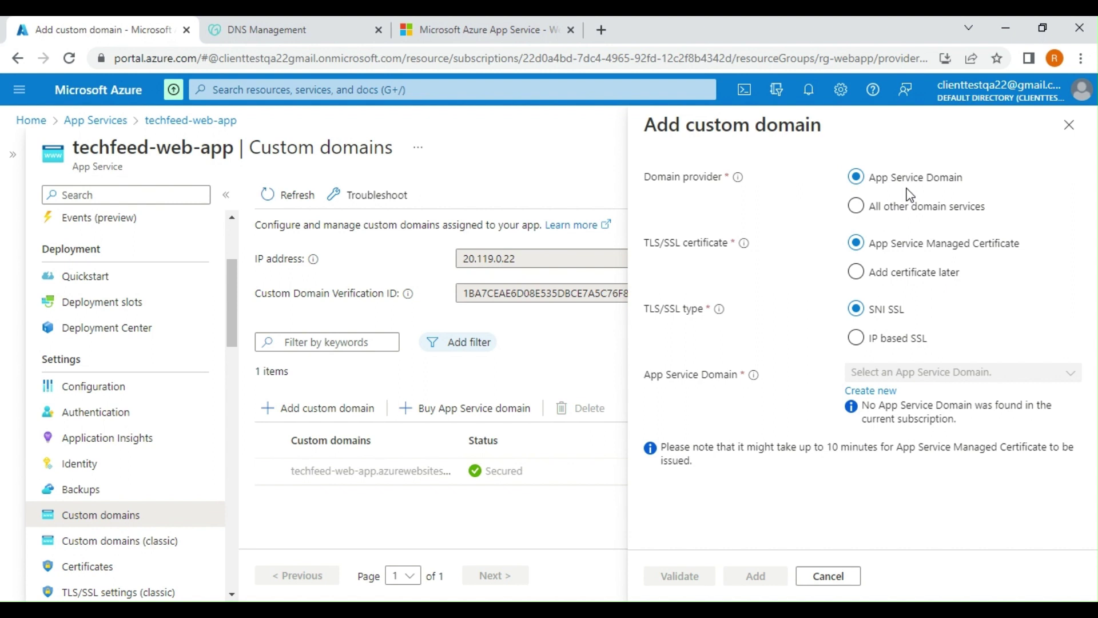
click(859, 210)
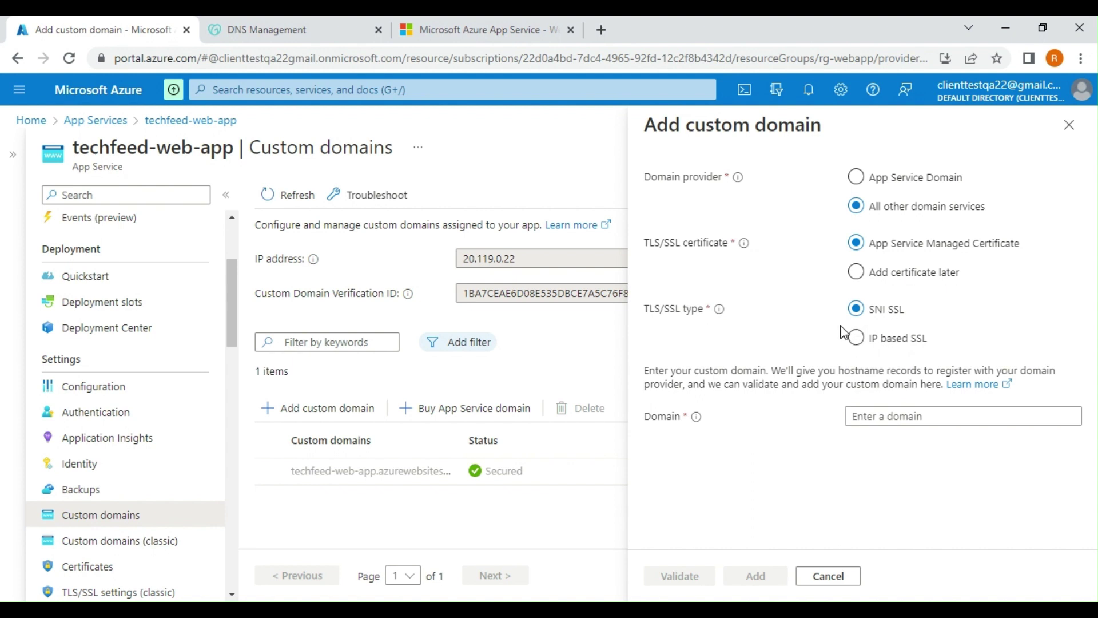
mouse_move(719, 309)
- Enter the custom domain as the webapp subdomain of the domain name copied from GoDaddy's DNS Management page
click(874, 414)
text(w)
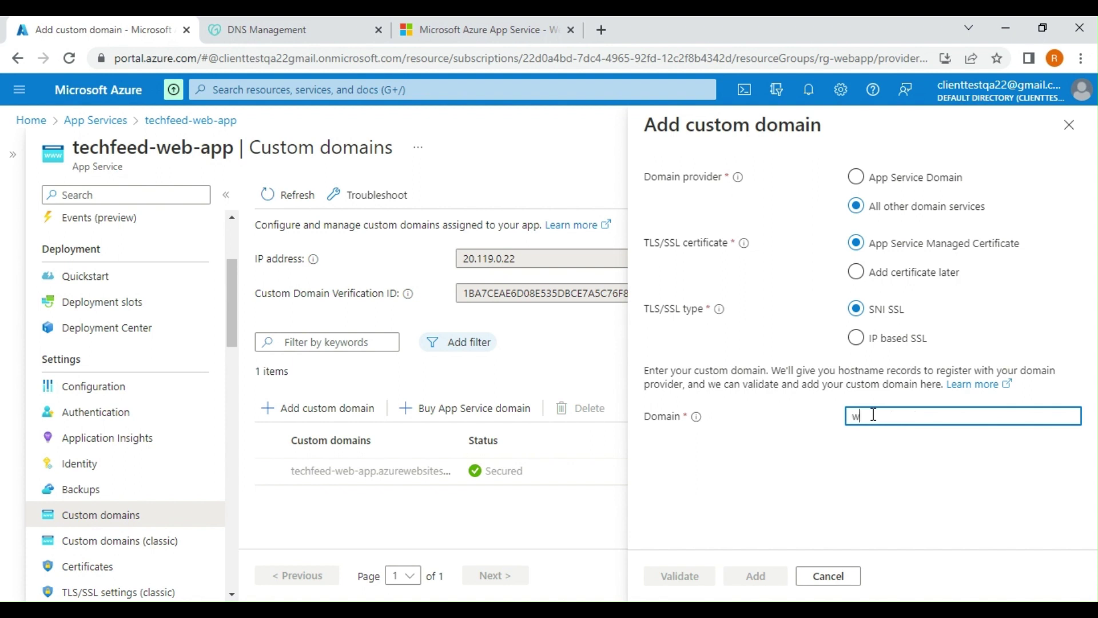
text(e)
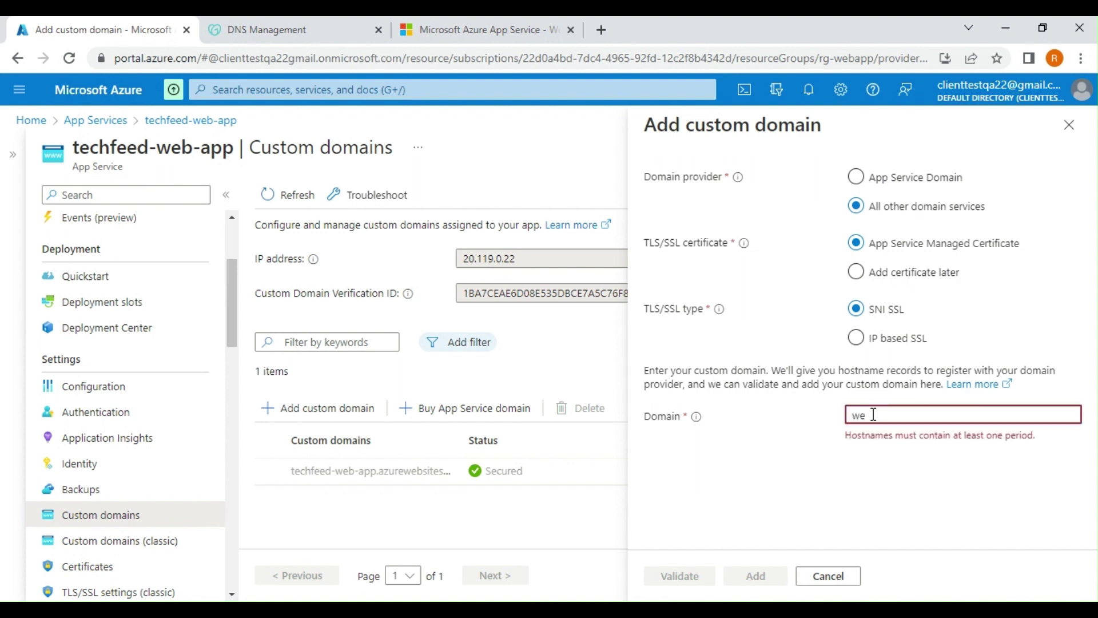
text(bapp.)
click(305, 34)
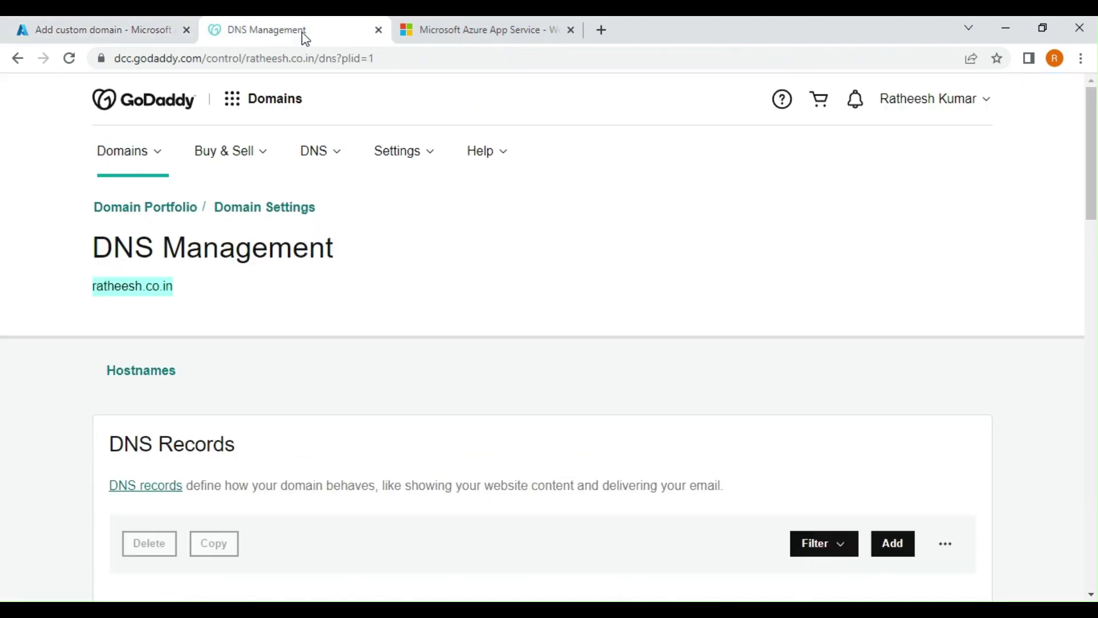
click(216, 303)
drag(182, 289, 89, 293)
key(ctrl+c)
click(110, 26)
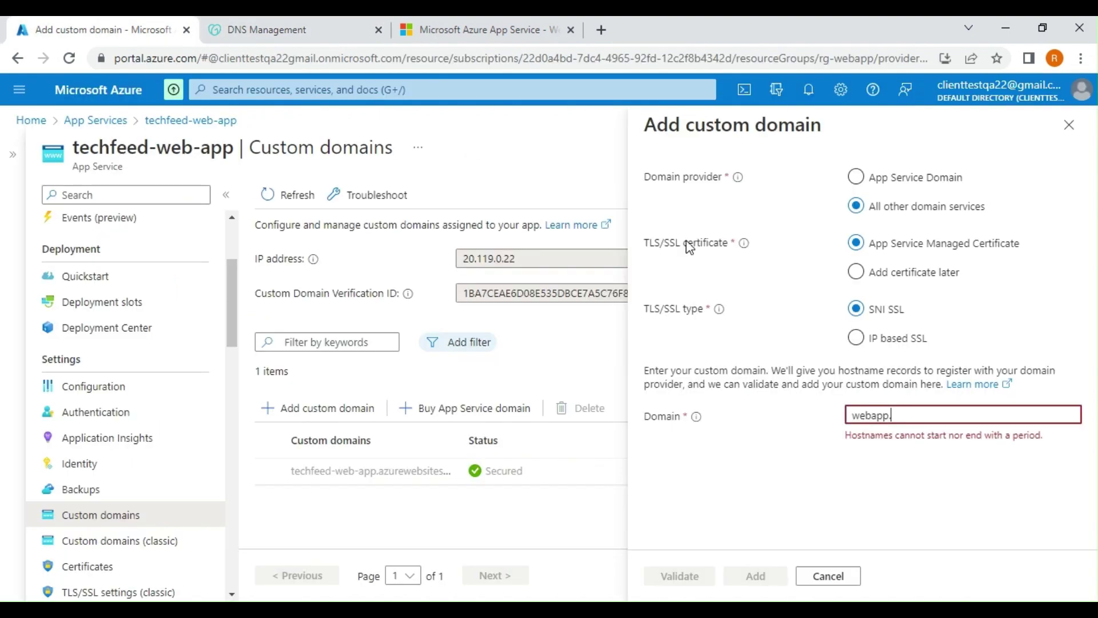
key(ctrl+v)
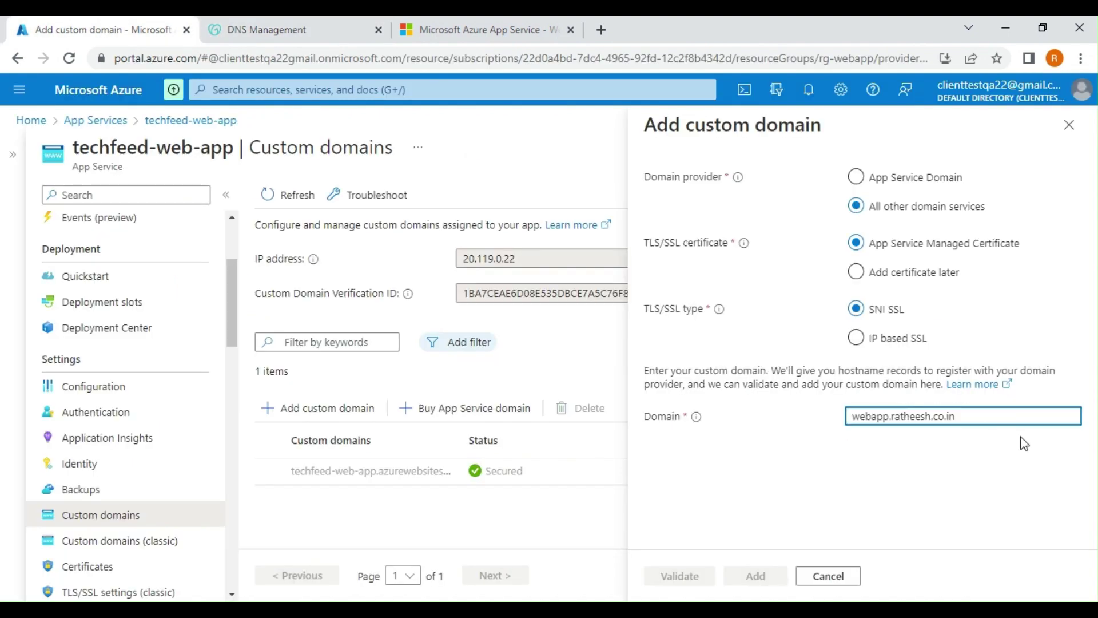
- Examine the hostname record type options offered for the custom domain
scroll(984, 374, down, 3)
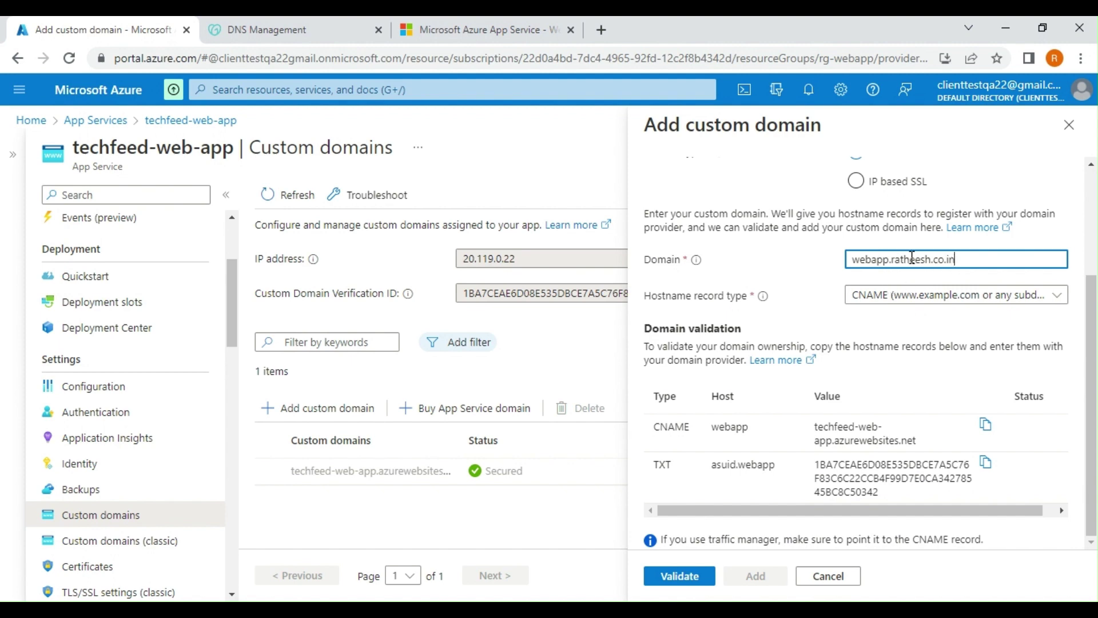
click(910, 296)
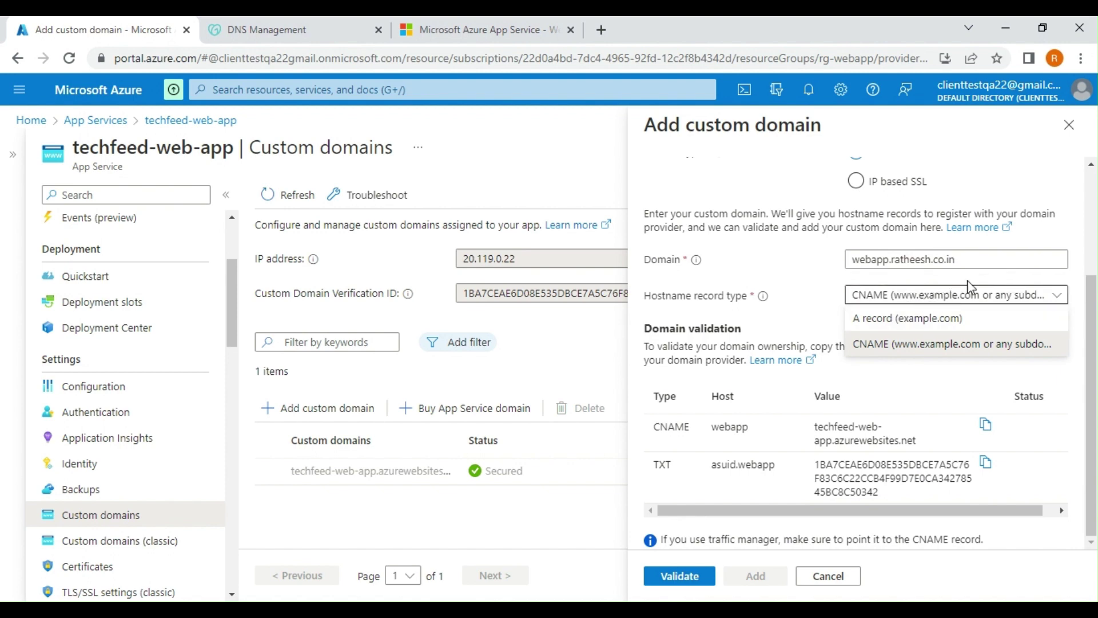
click(1047, 243)
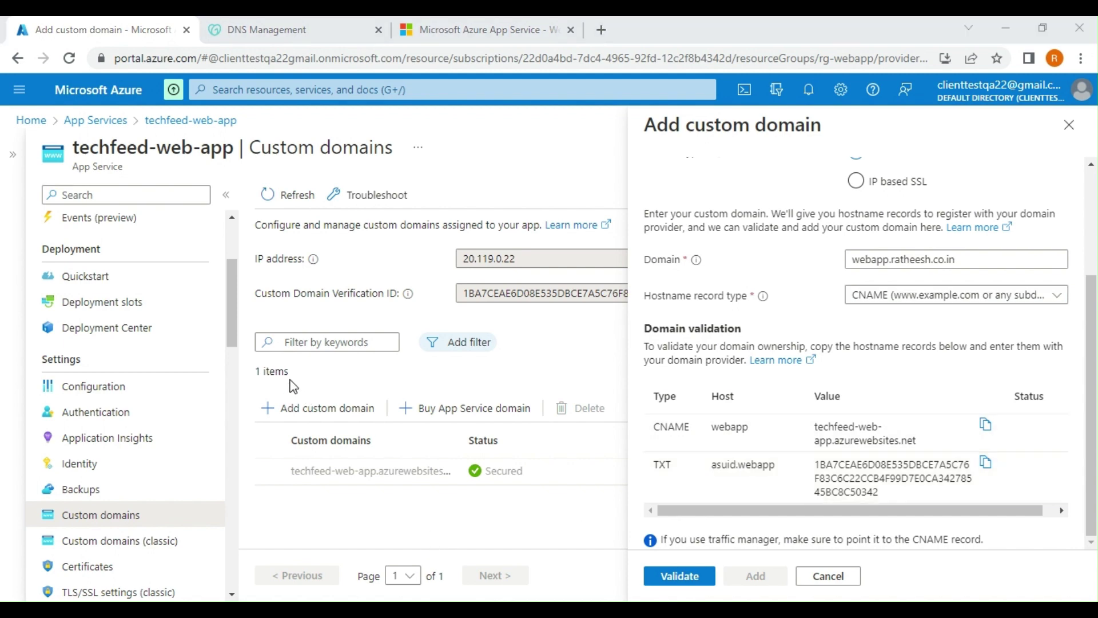
- Copy the CNAME host from Azure and start a new CNAME record named webapp in GoDaddy's DNS records
double_click(733, 427)
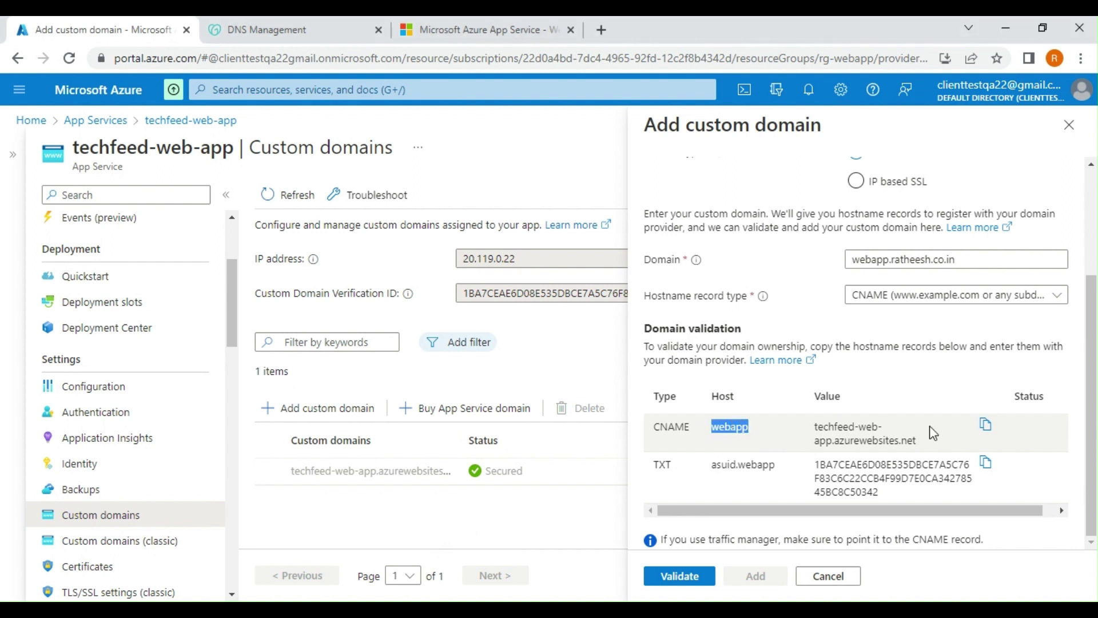
click(261, 32)
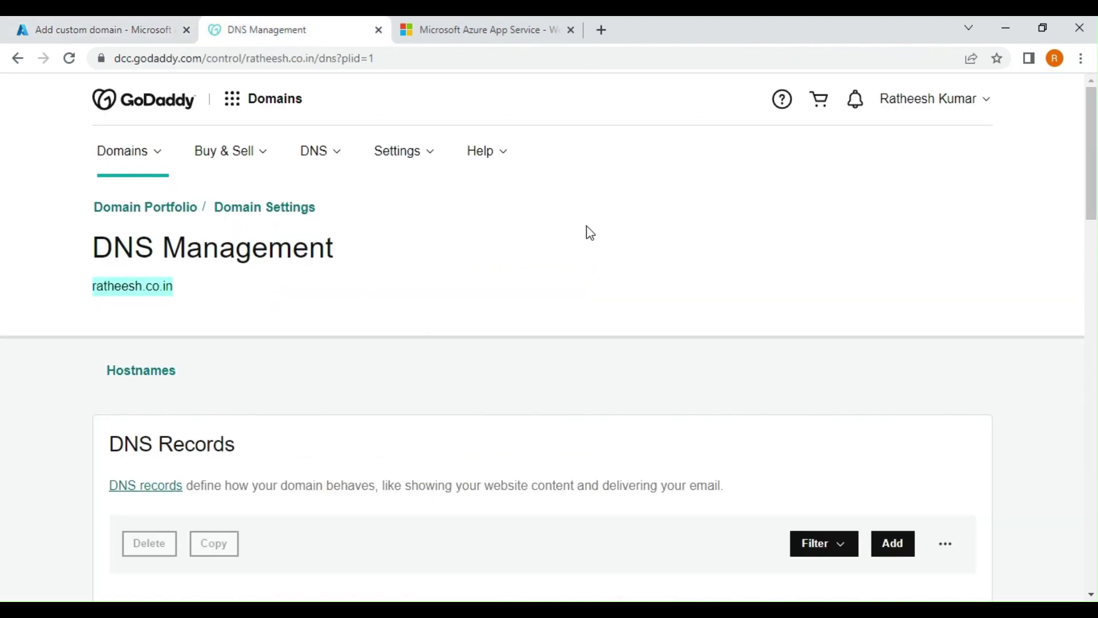
scroll(601, 236, down, 5)
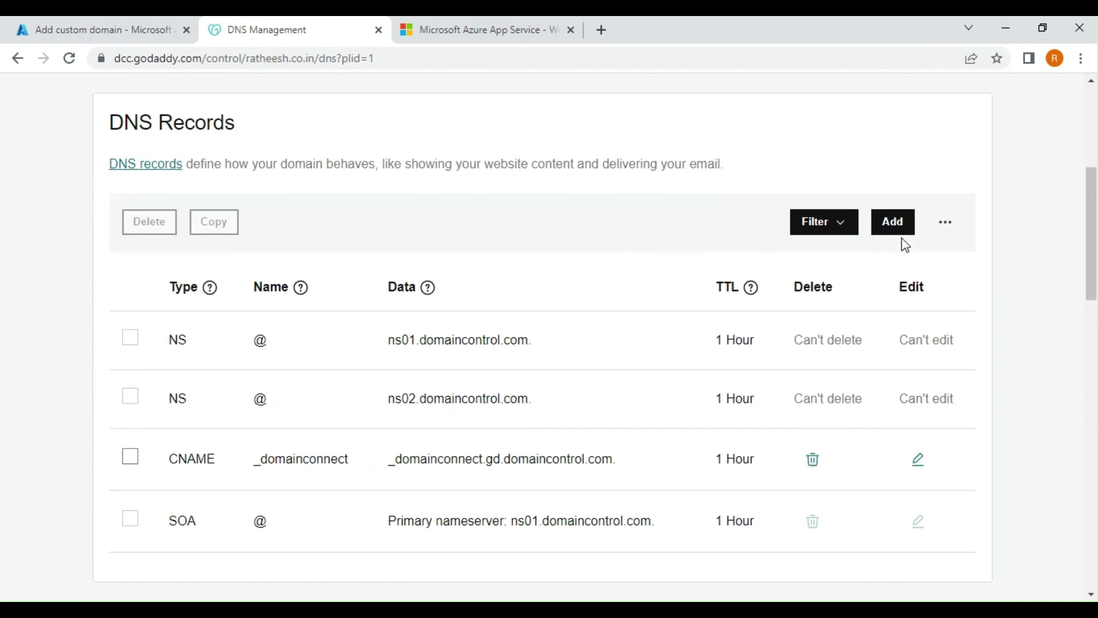
click(899, 229)
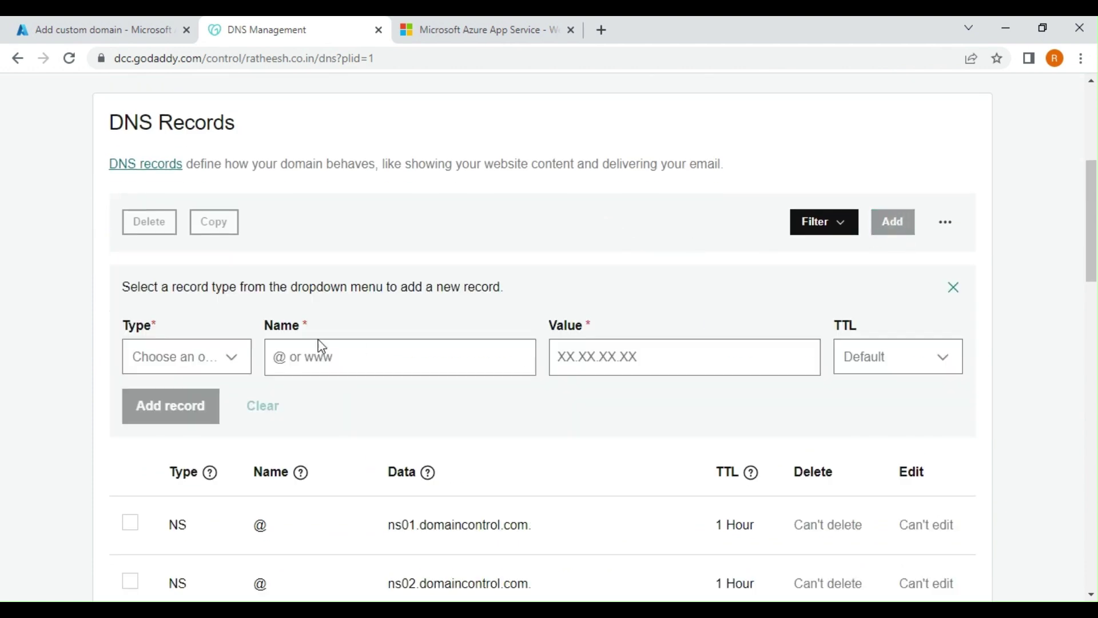
click(207, 364)
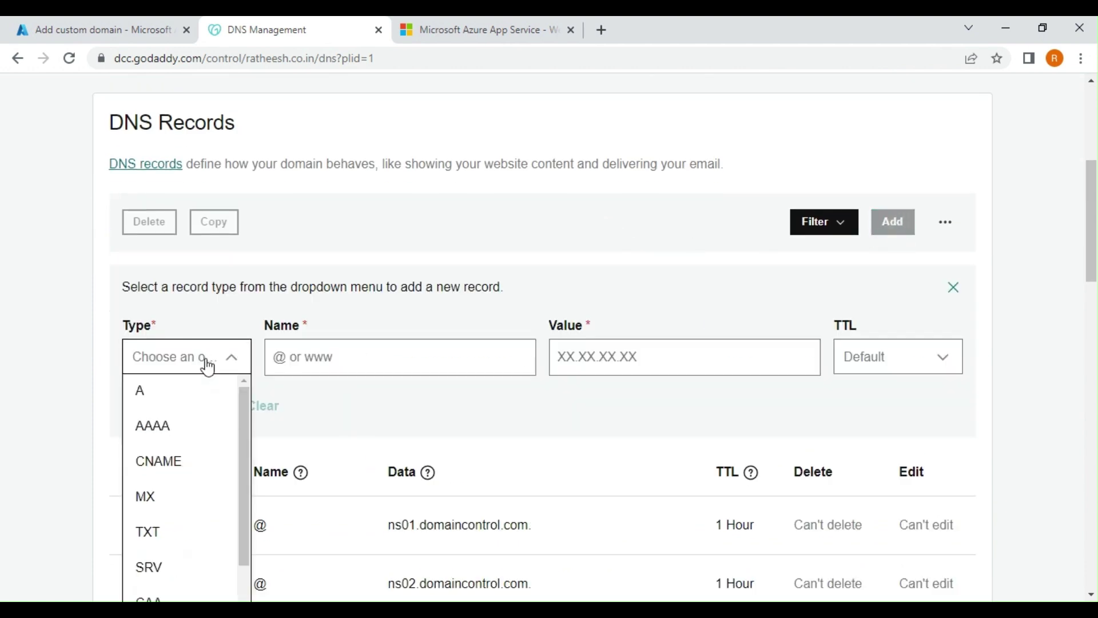
click(168, 466)
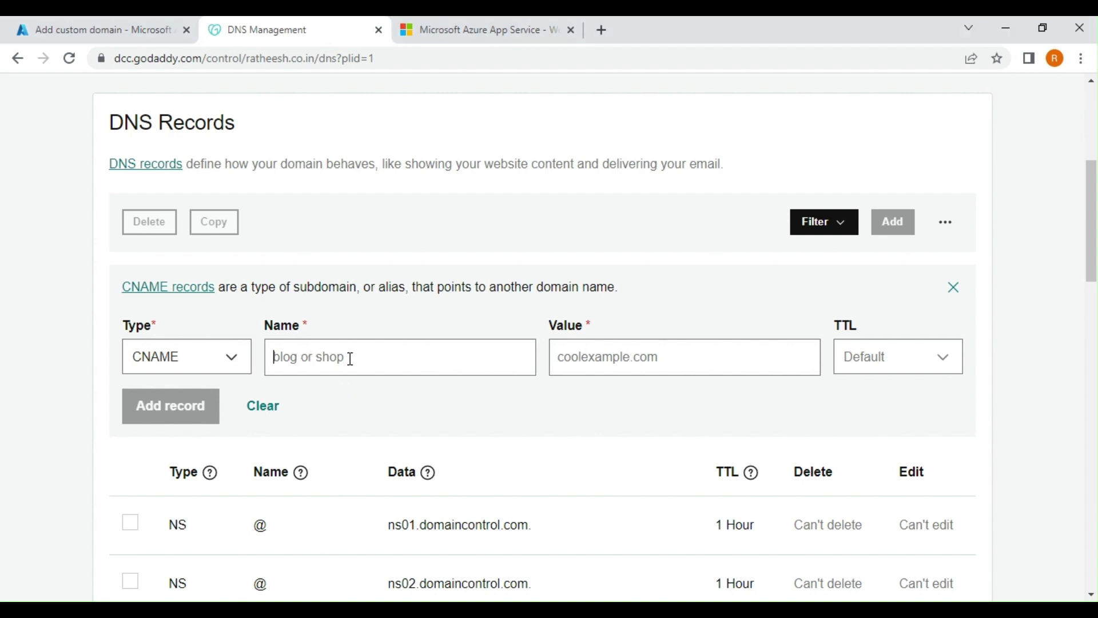
key(ctrl+v)
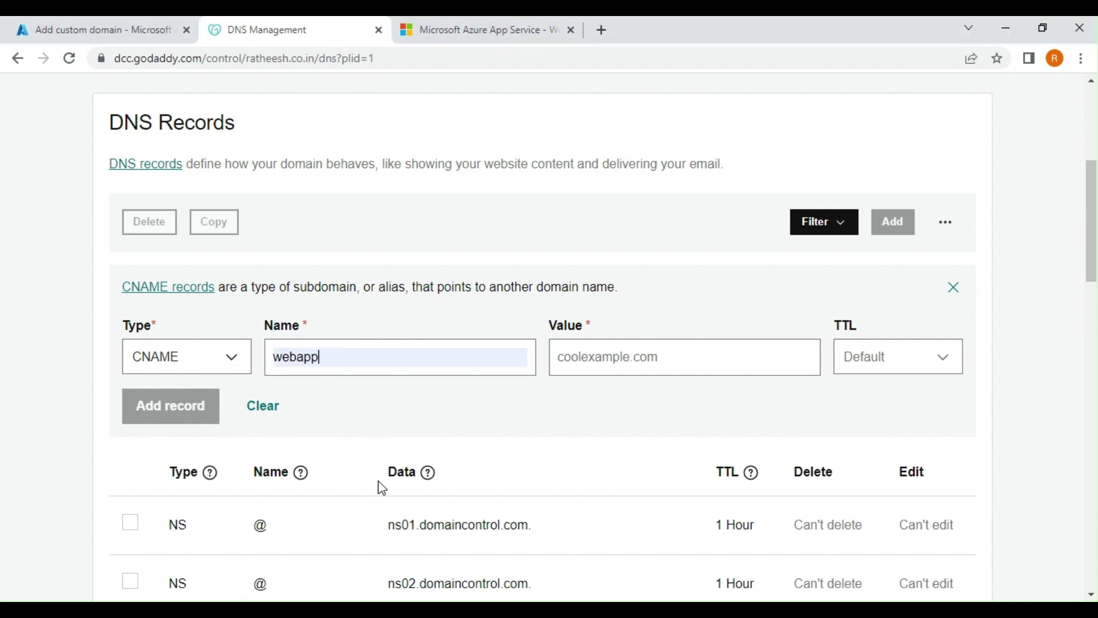
- Copy the CNAME value techfeed-web-app.azurewebsites.net from Azure into the new GoDaddy record's value
click(82, 33)
click(985, 424)
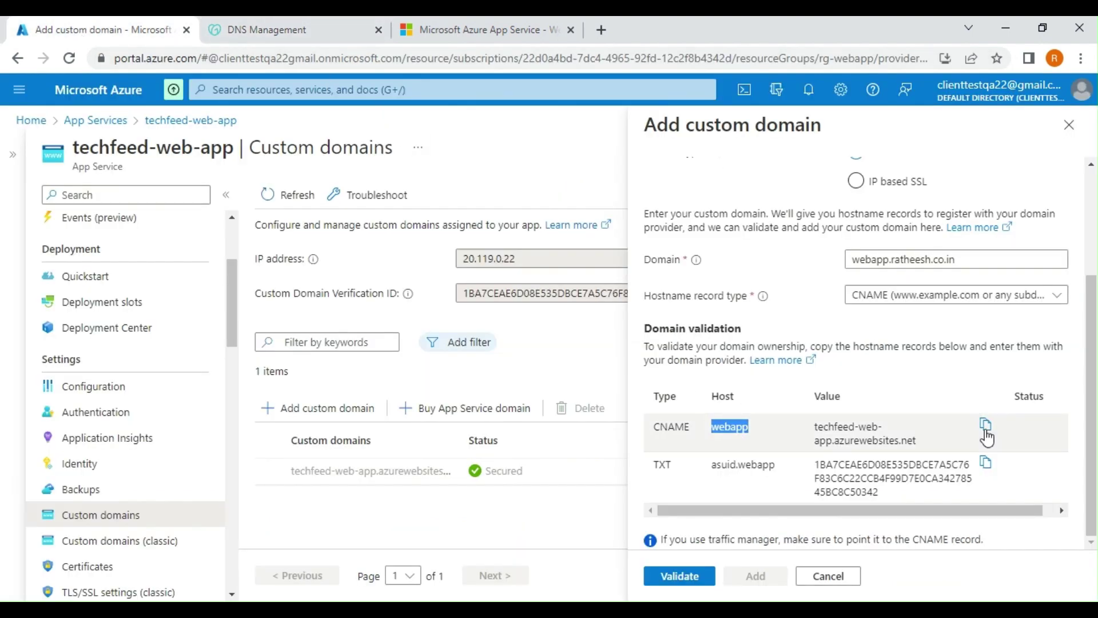
click(358, 34)
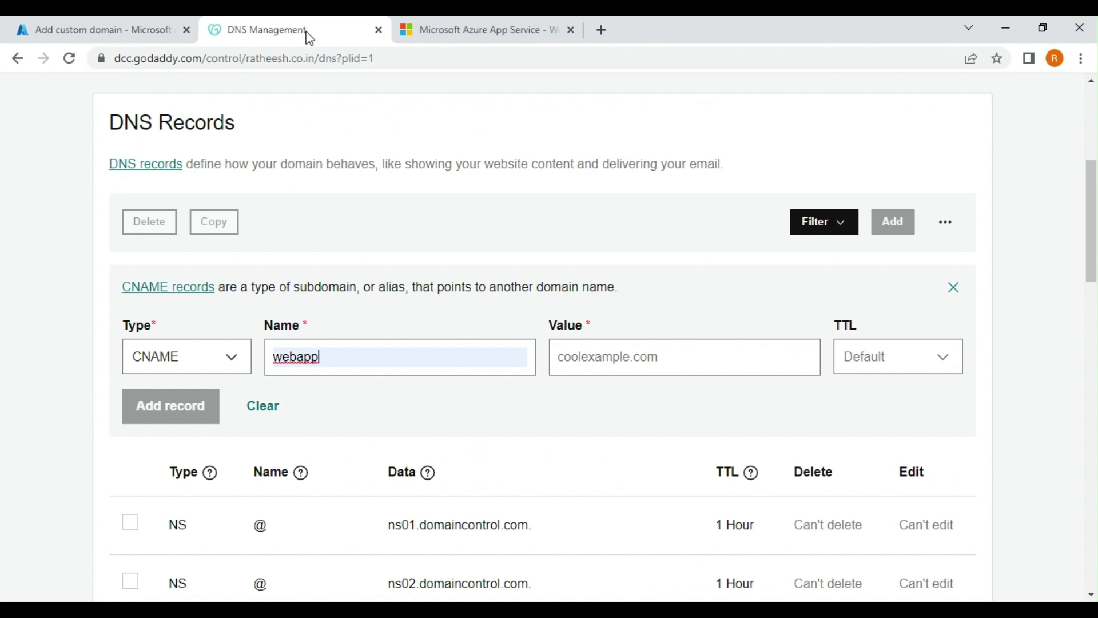
click(609, 357)
key(ctrl+v)
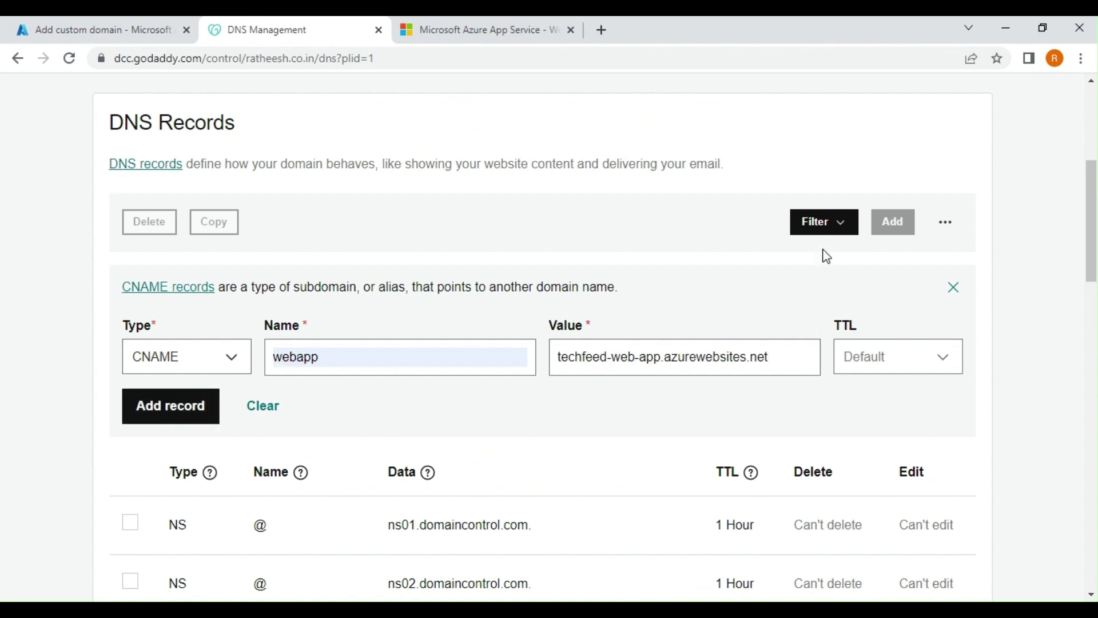
- Review the webapp CNAME record's entries and add it to the DNS records with the default TTL
scroll(538, 408, down, 3)
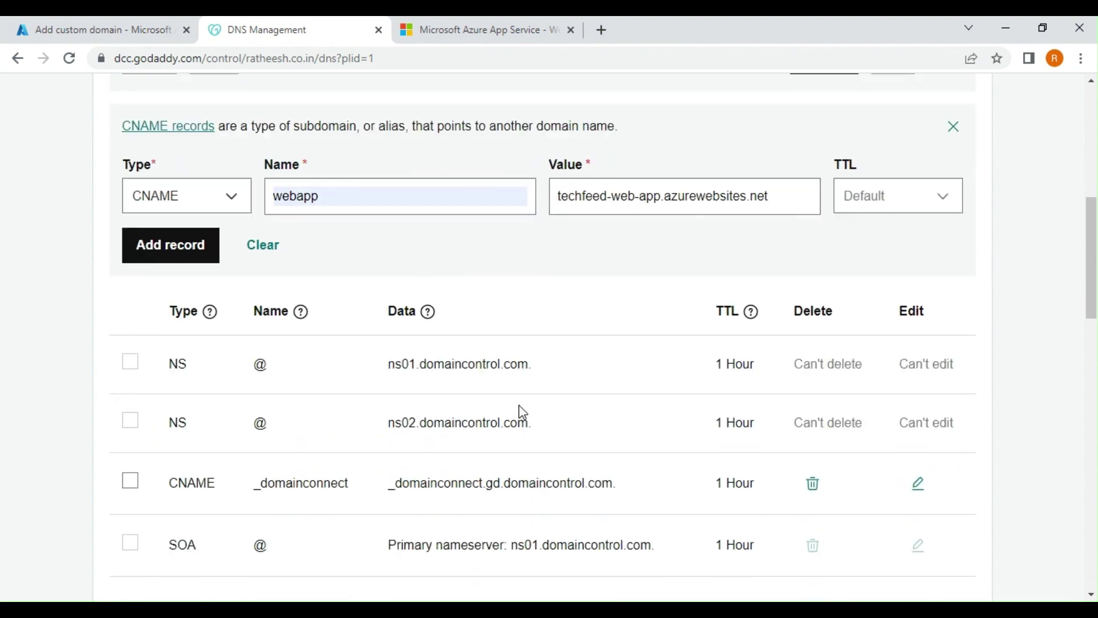
scroll(523, 400, up, 3)
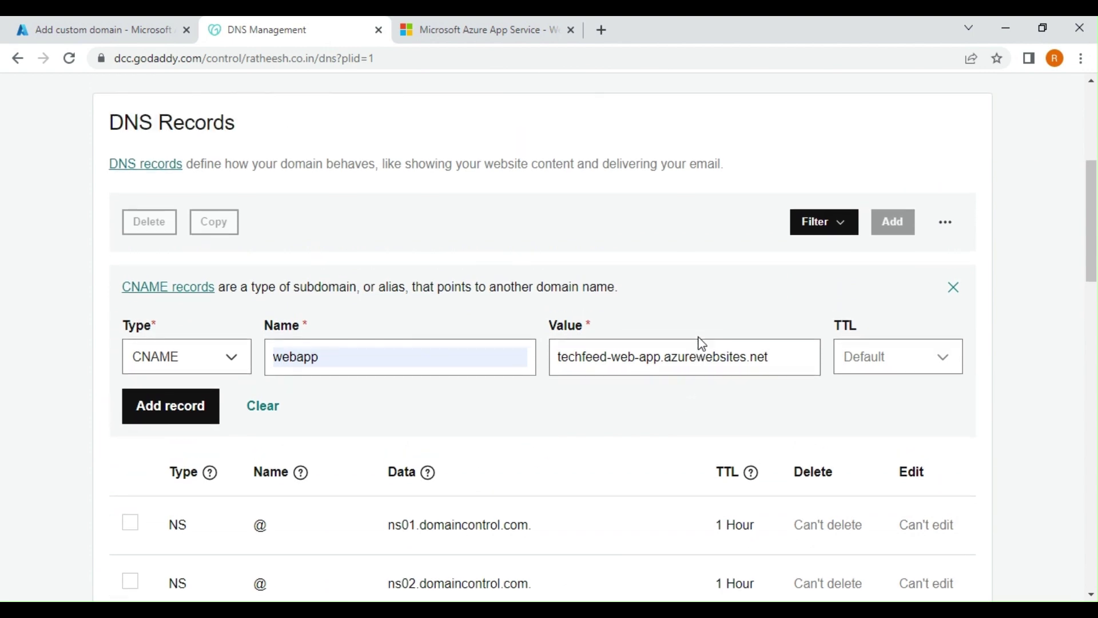
click(880, 363)
click(357, 366)
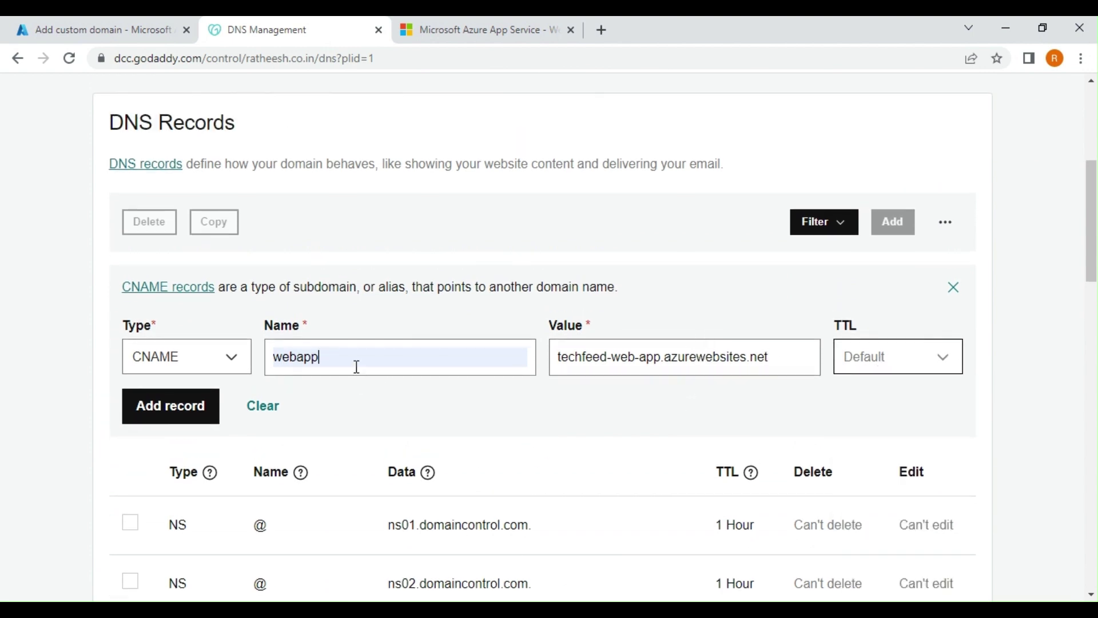
scroll(335, 357, down, 2)
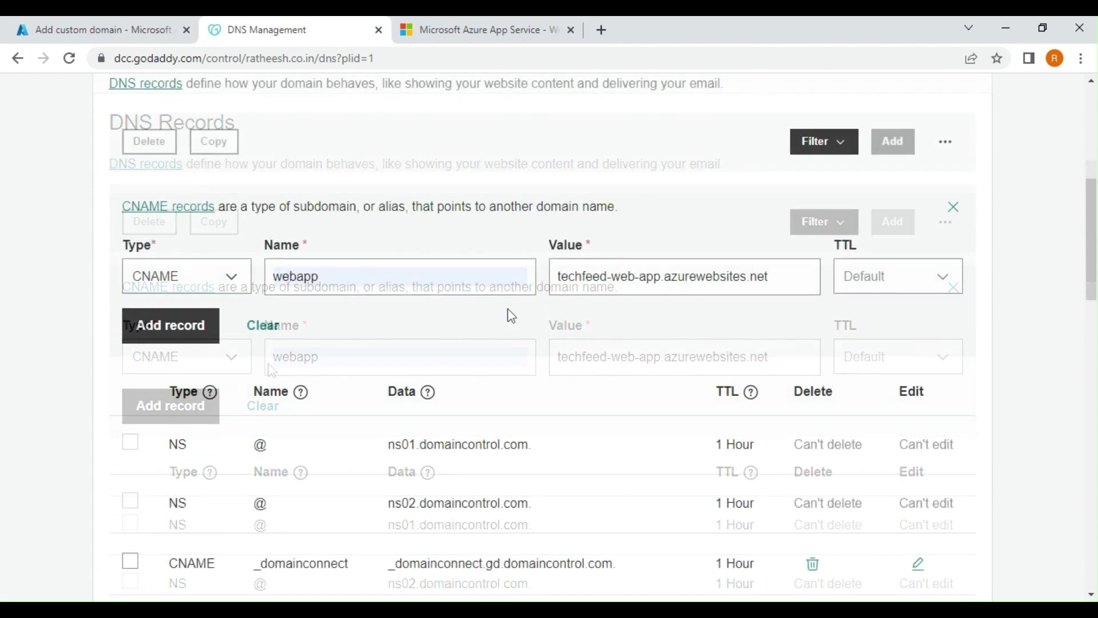
click(147, 326)
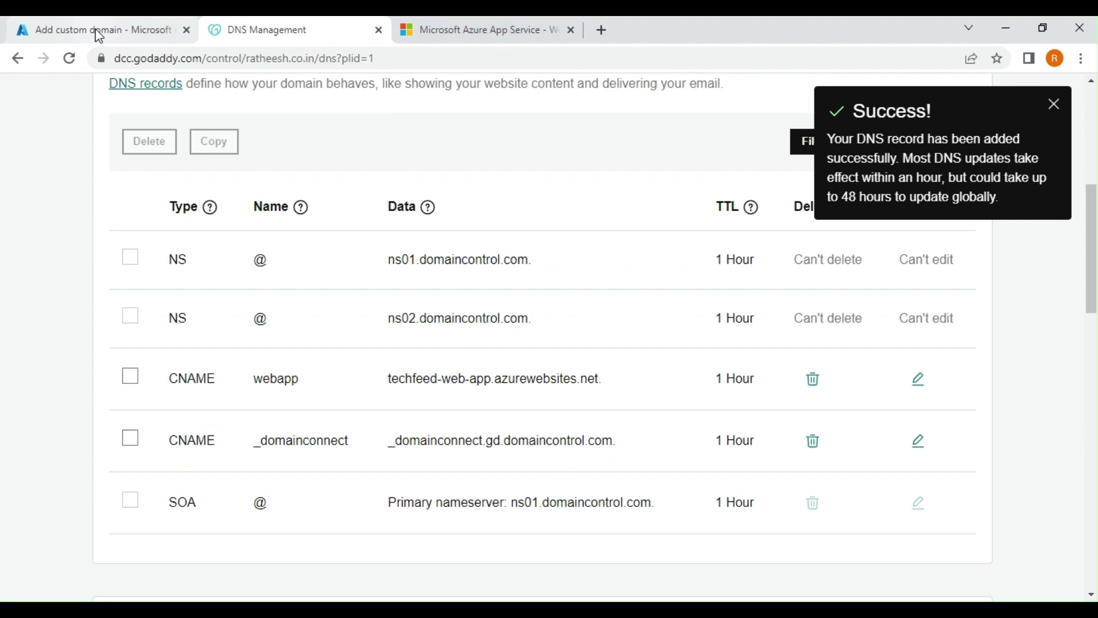
- Copy the TXT verification value from Azure and start a new TXT record in GoDaddy's DNS records
click(94, 29)
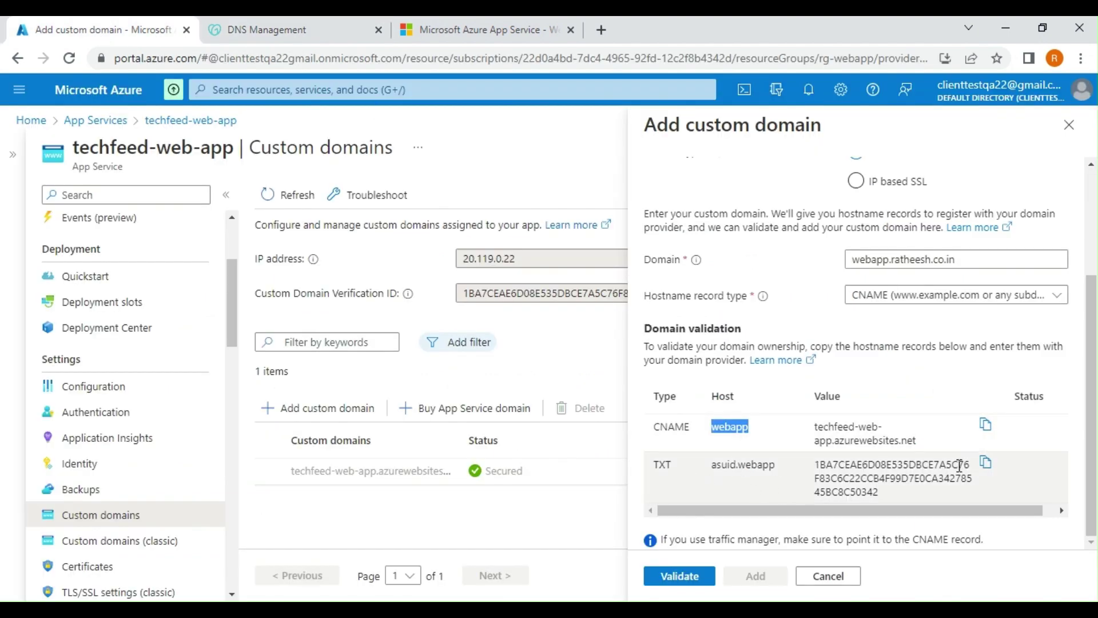
click(985, 463)
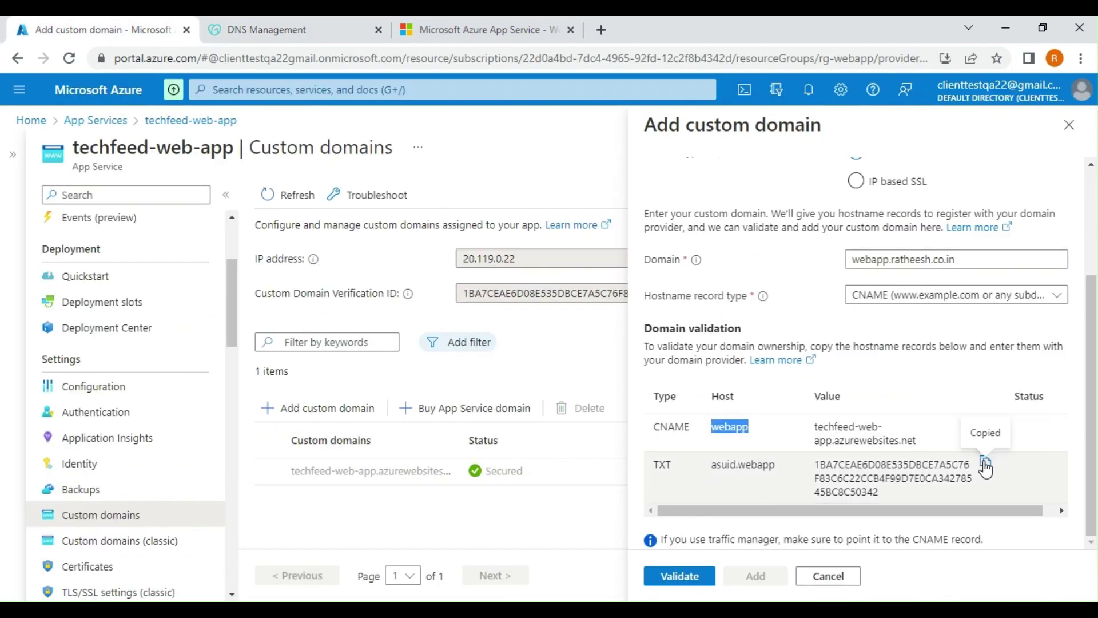
click(257, 33)
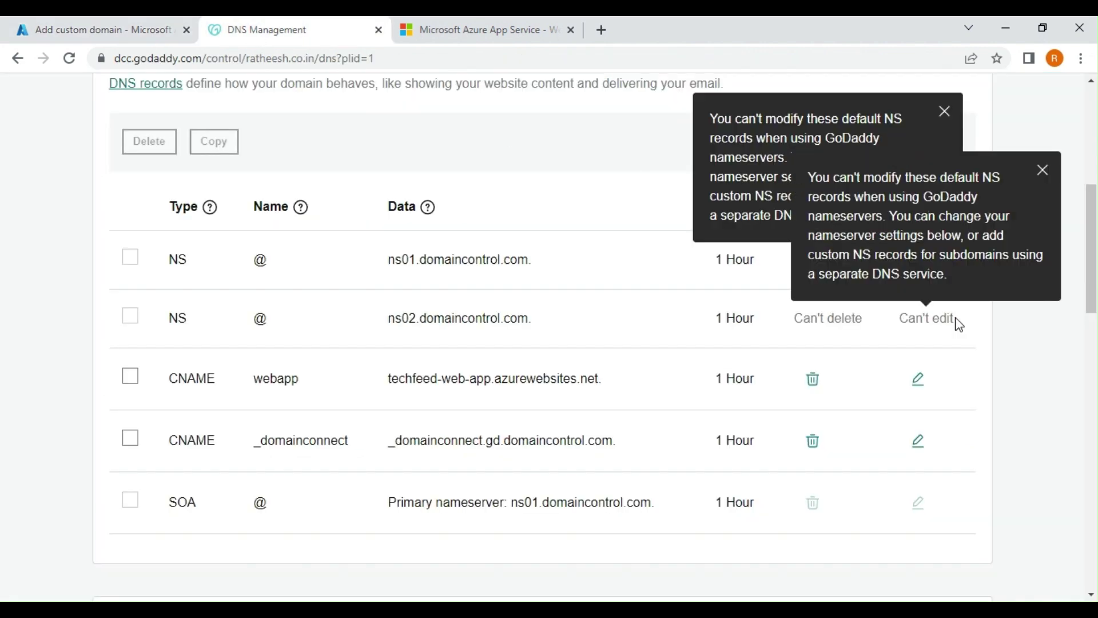
scroll(898, 309, up, 5)
scroll(870, 294, down, 4)
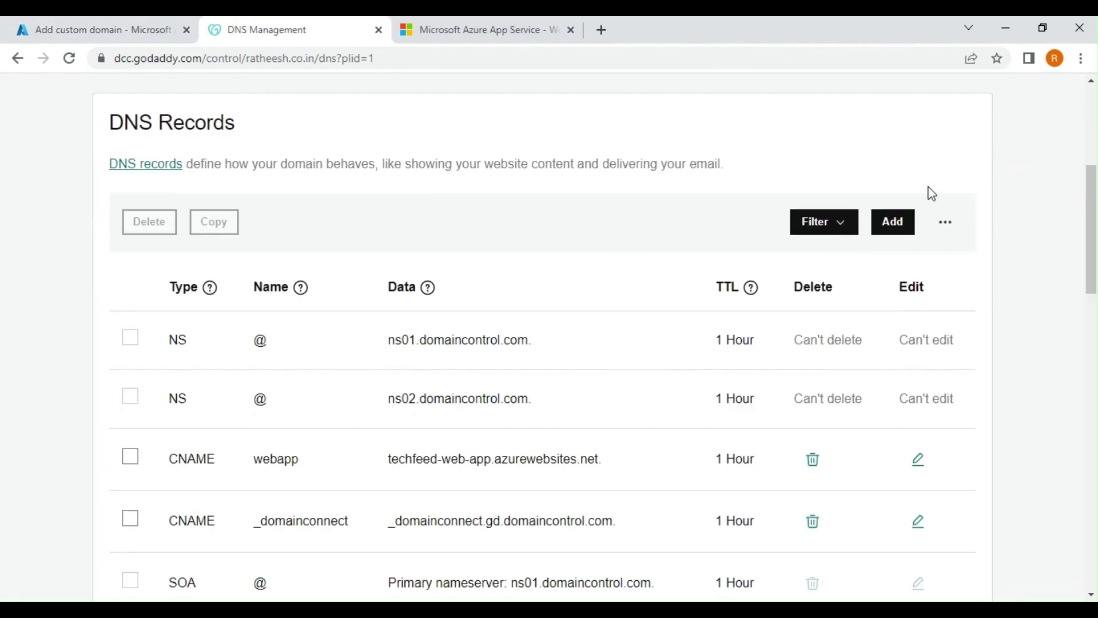
click(892, 222)
click(231, 360)
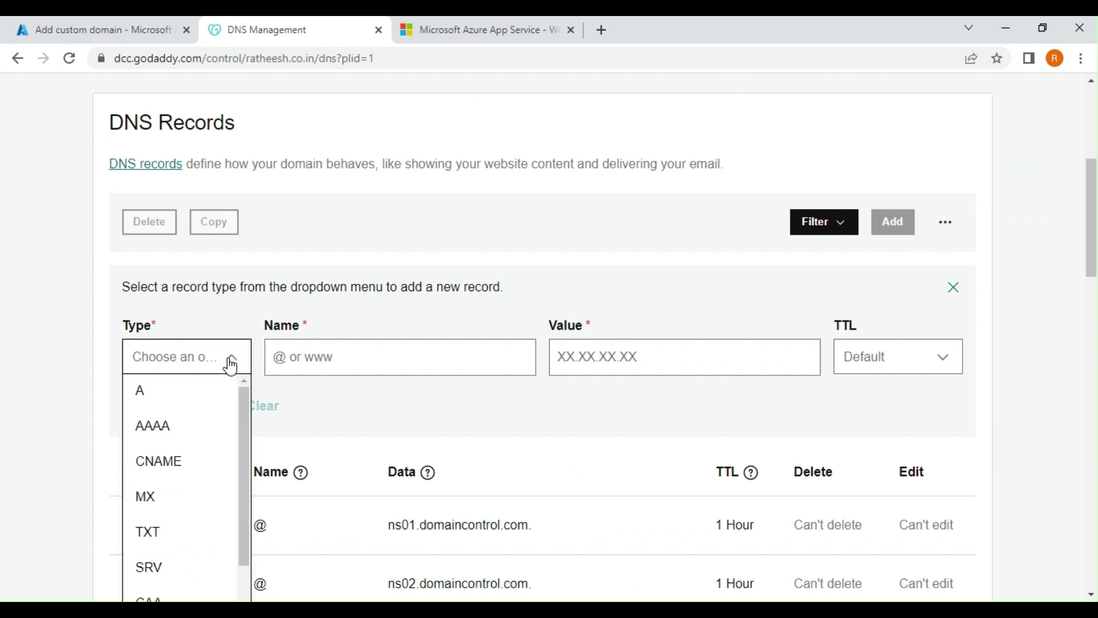
click(150, 531)
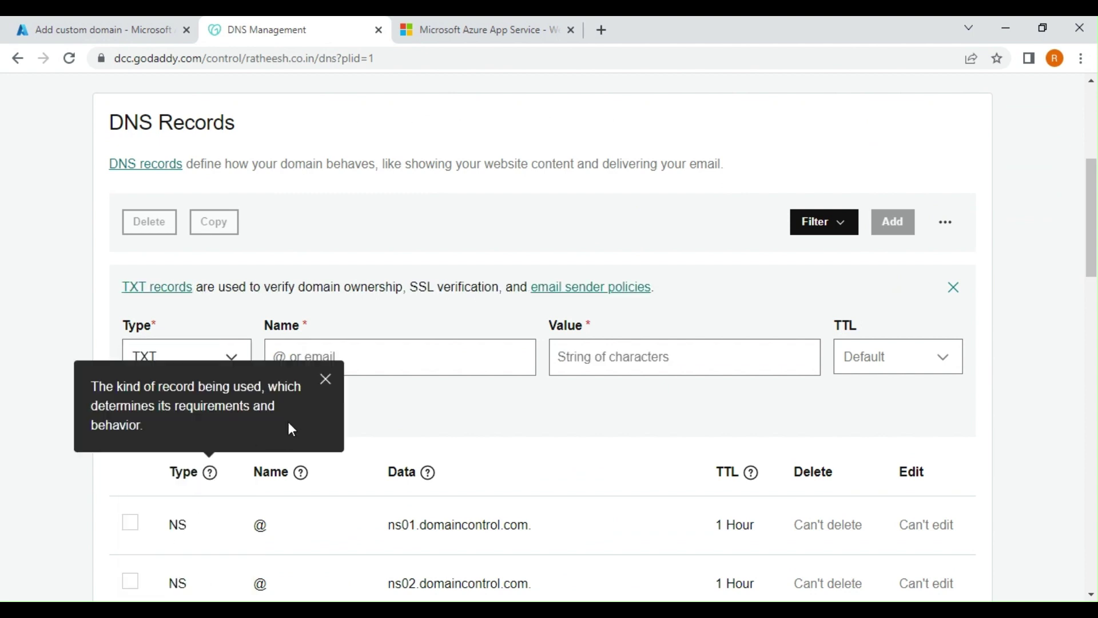
- Name the TXT record asuid.webapp, paste the copied domain verification ID as its value, and add the record with the default TTL
click(407, 359)
text(asuid.webapp)
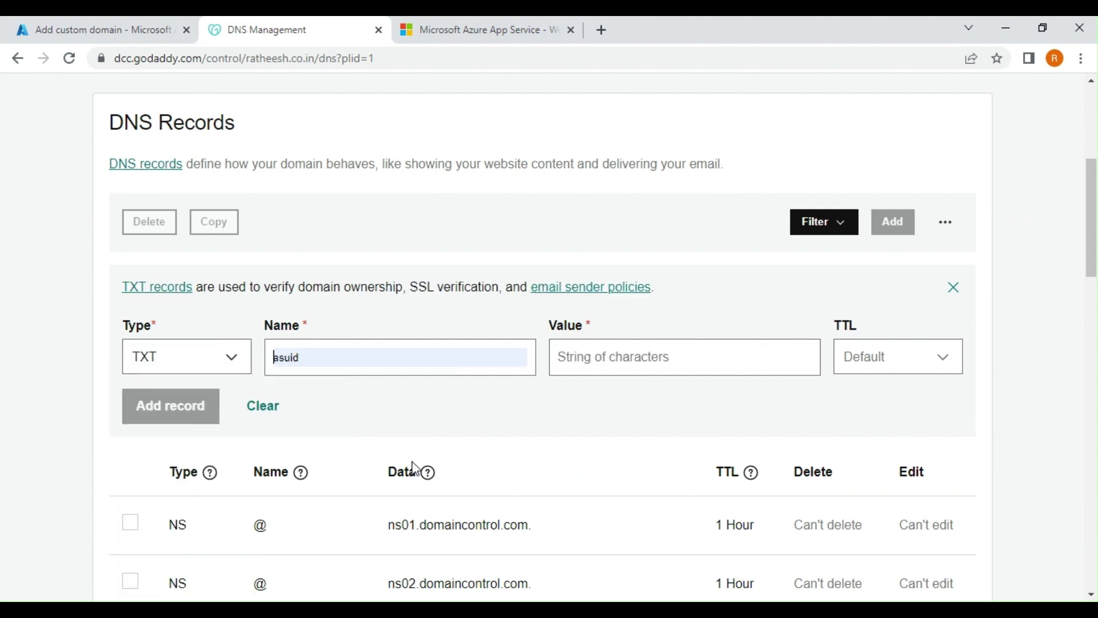
click(649, 348)
key(ctrl+v)
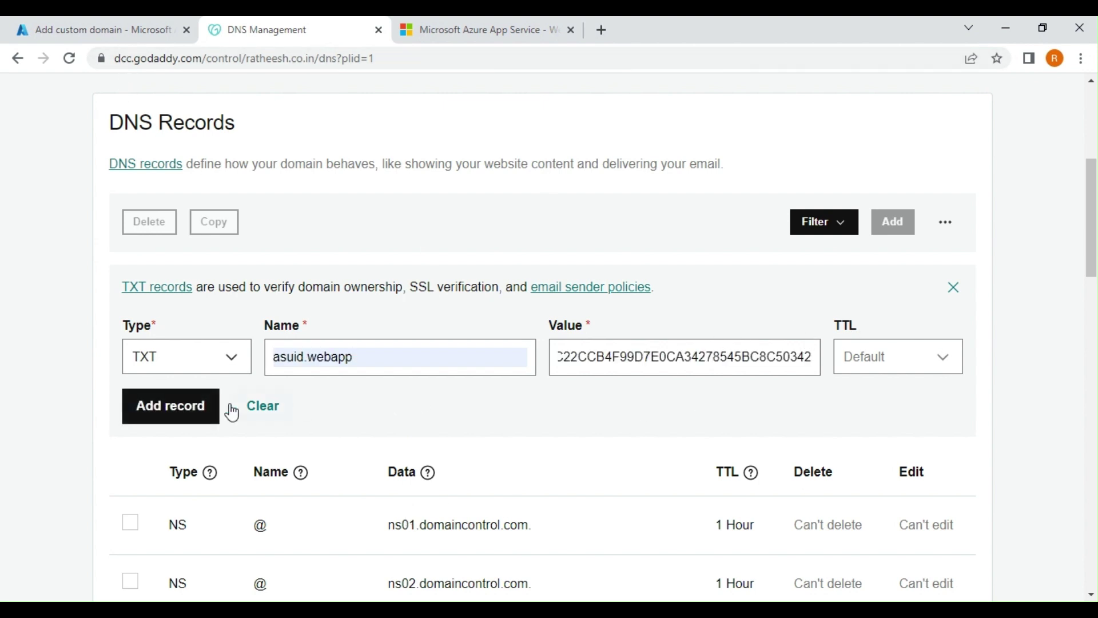
click(167, 413)
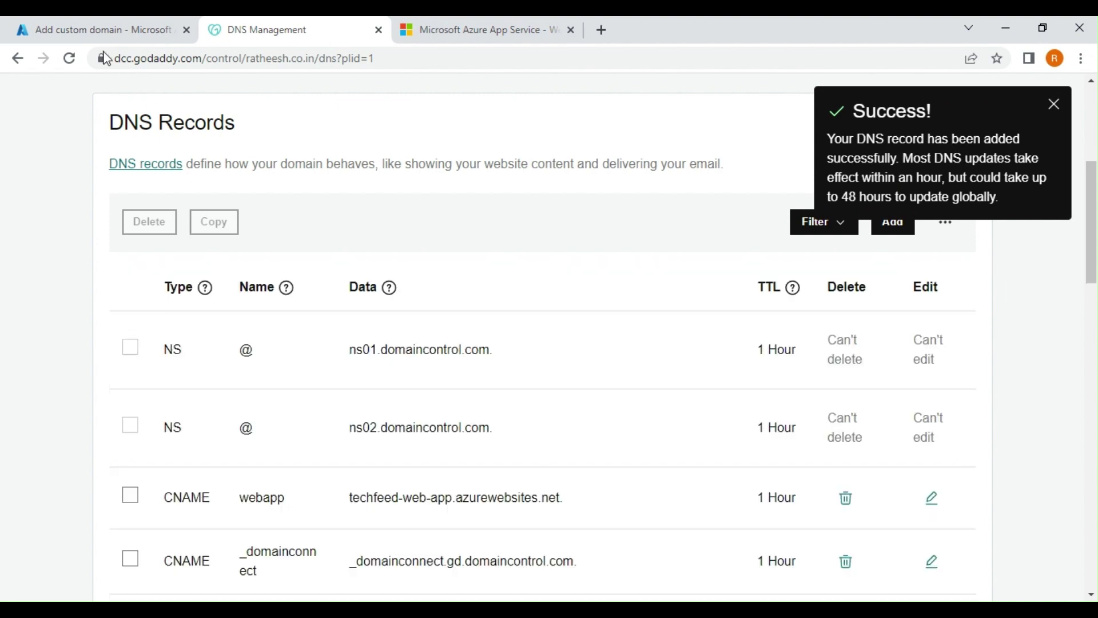
- Validate the webapp subdomain's CNAME and TXT records in Azure and add it as a custom domain
click(98, 29)
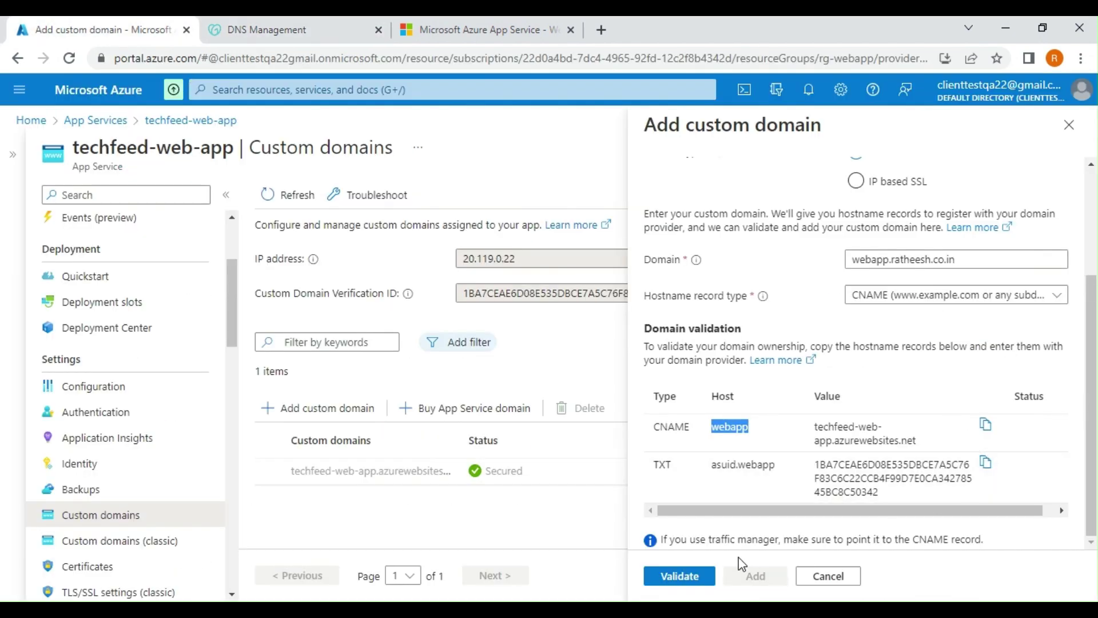
click(681, 576)
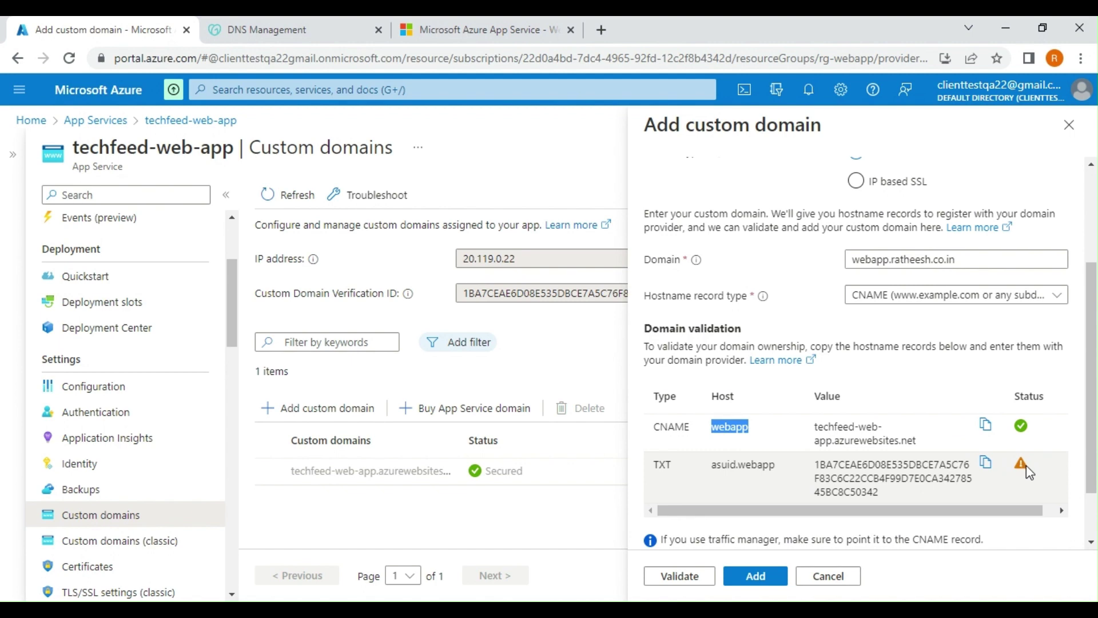
click(674, 580)
click(757, 578)
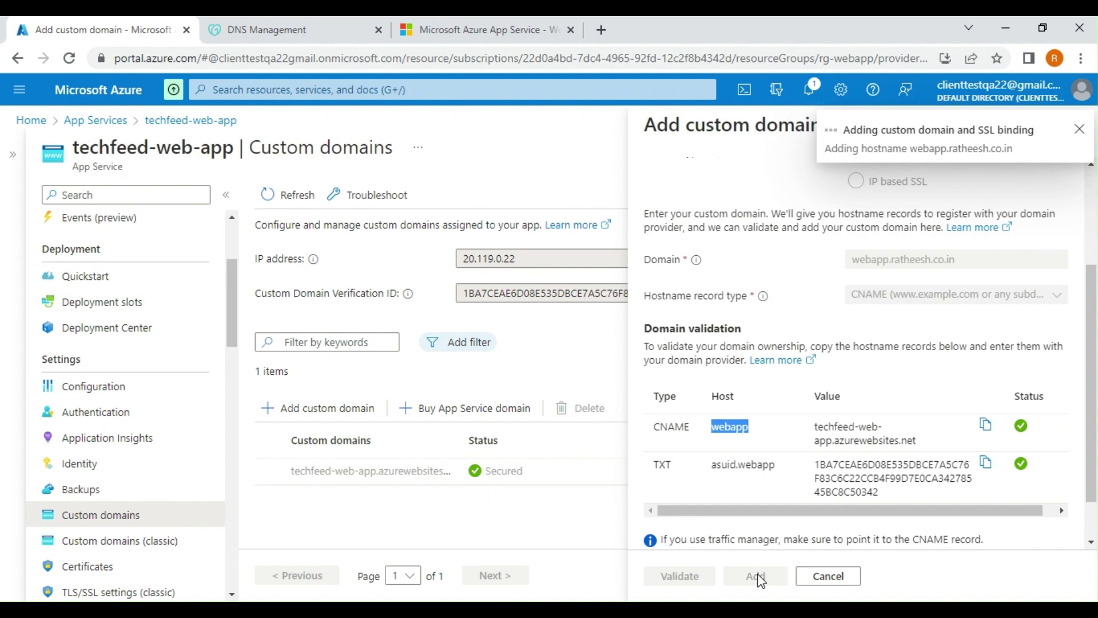
- Check the notification for the custom domain addition and refresh the custom domains list
click(809, 92)
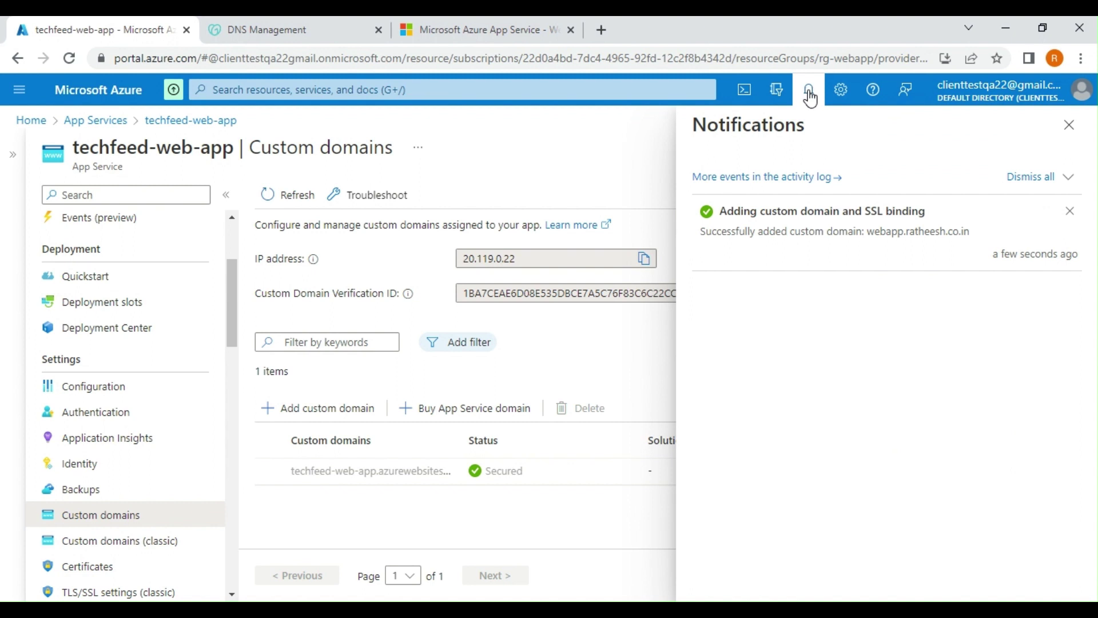
click(1069, 124)
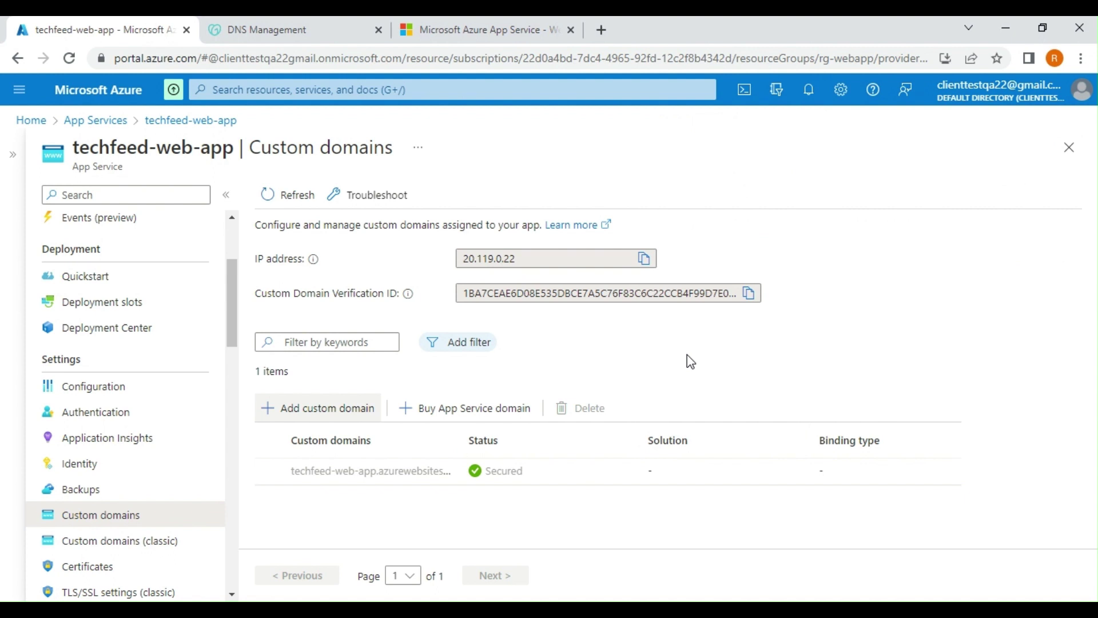
click(269, 197)
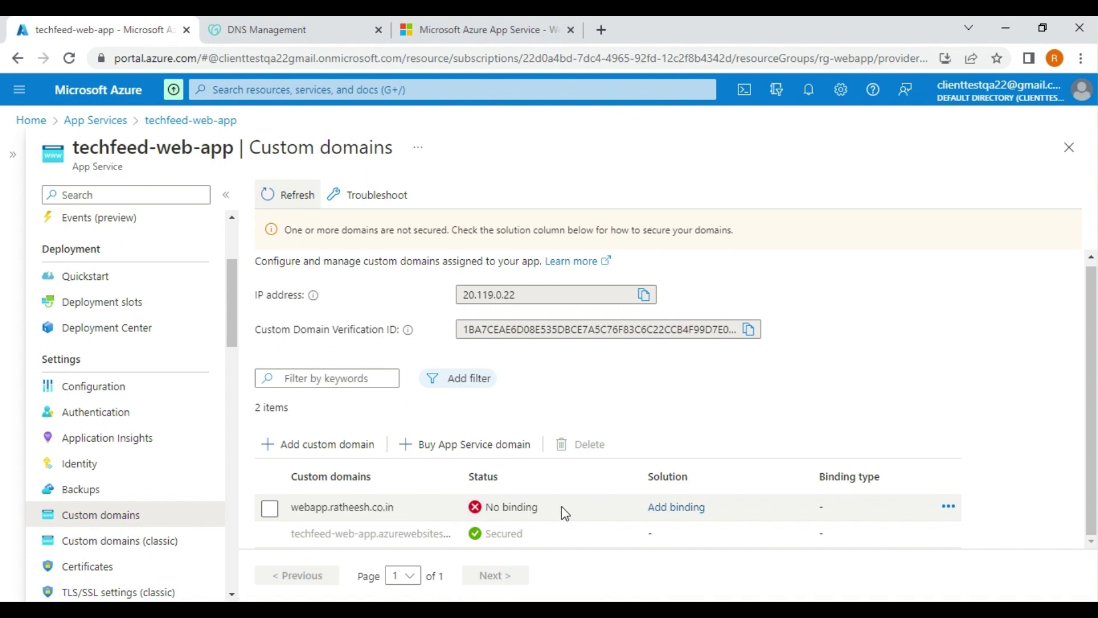
- Open the web app's overview and visit the site through its custom domain URL
scroll(131, 326, up, 3)
click(96, 226)
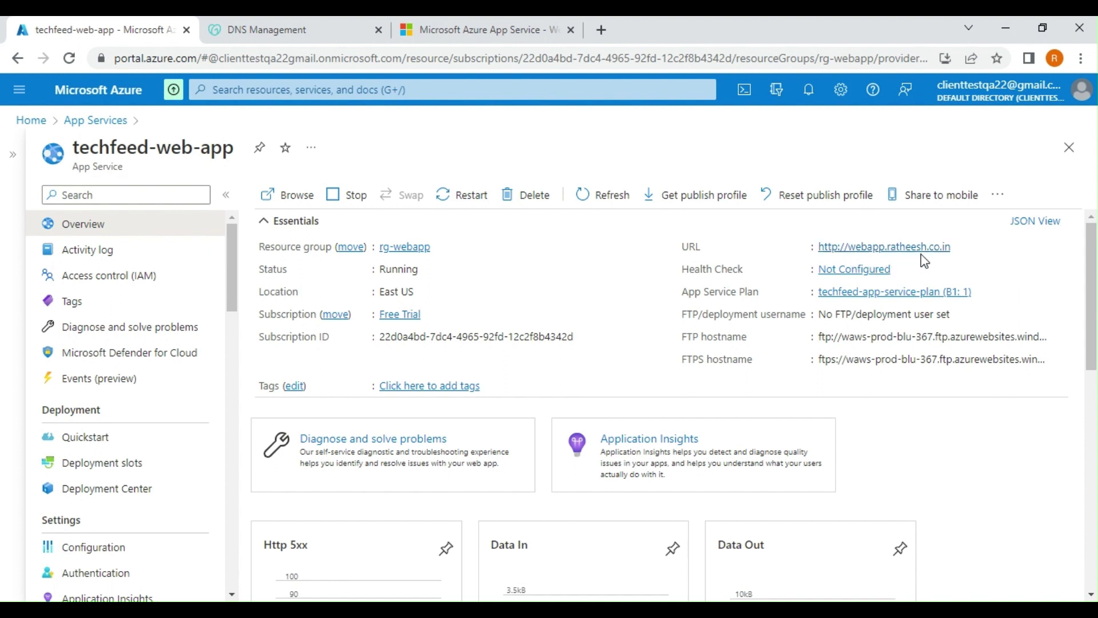
click(885, 252)
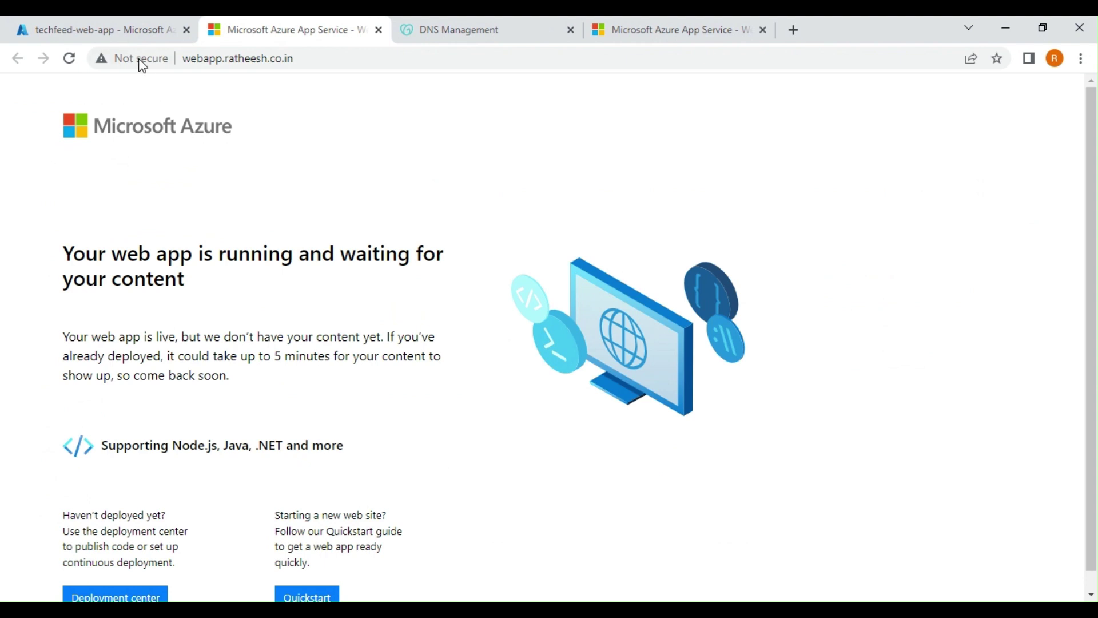
- Return to techfeed-web-app's custom domains in Azure and start adding a TLS/SSL binding for the webapp subdomain
click(125, 36)
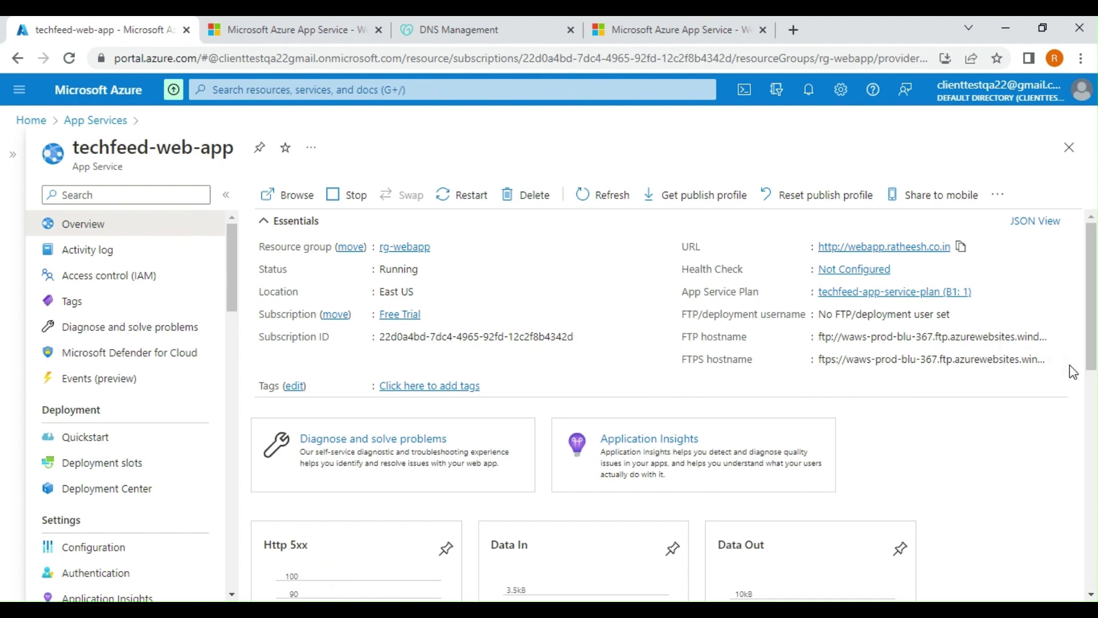
scroll(153, 499, down, 4)
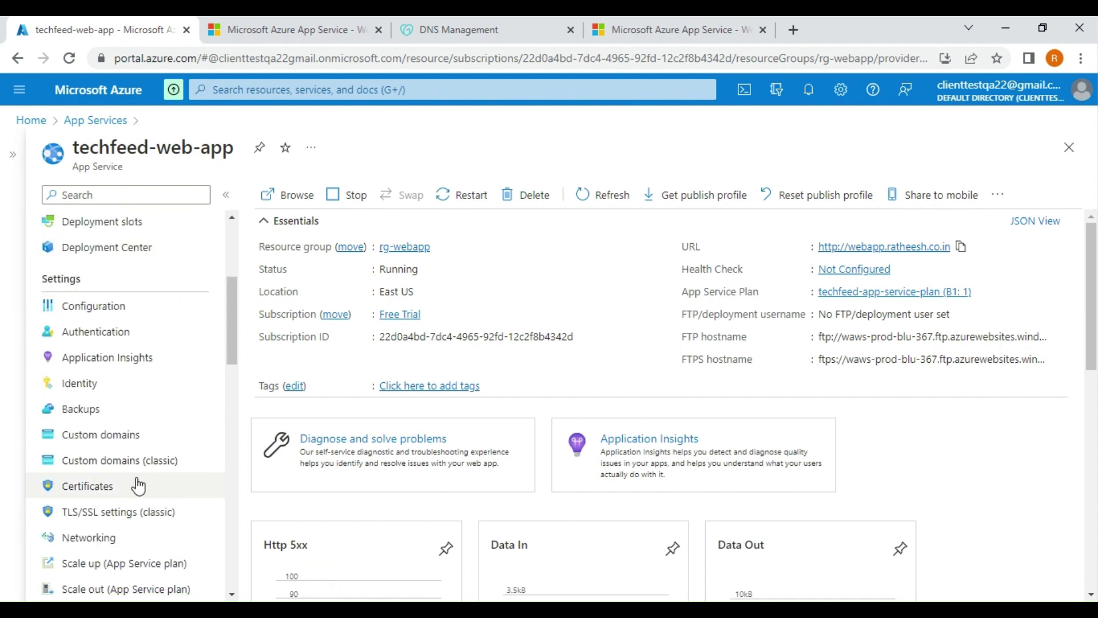
click(808, 91)
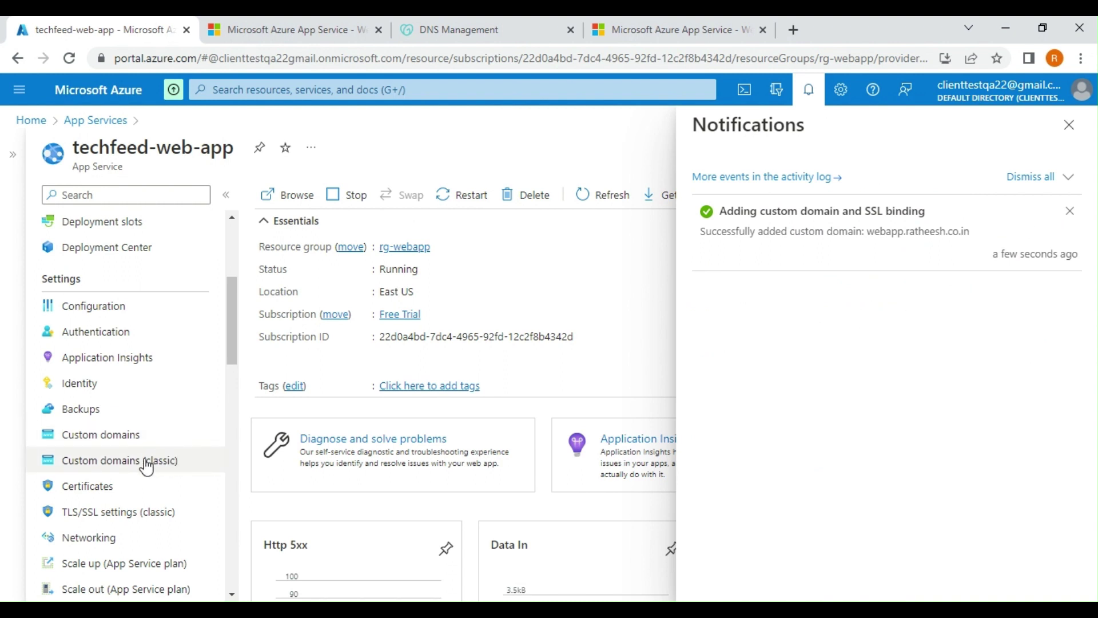
click(113, 439)
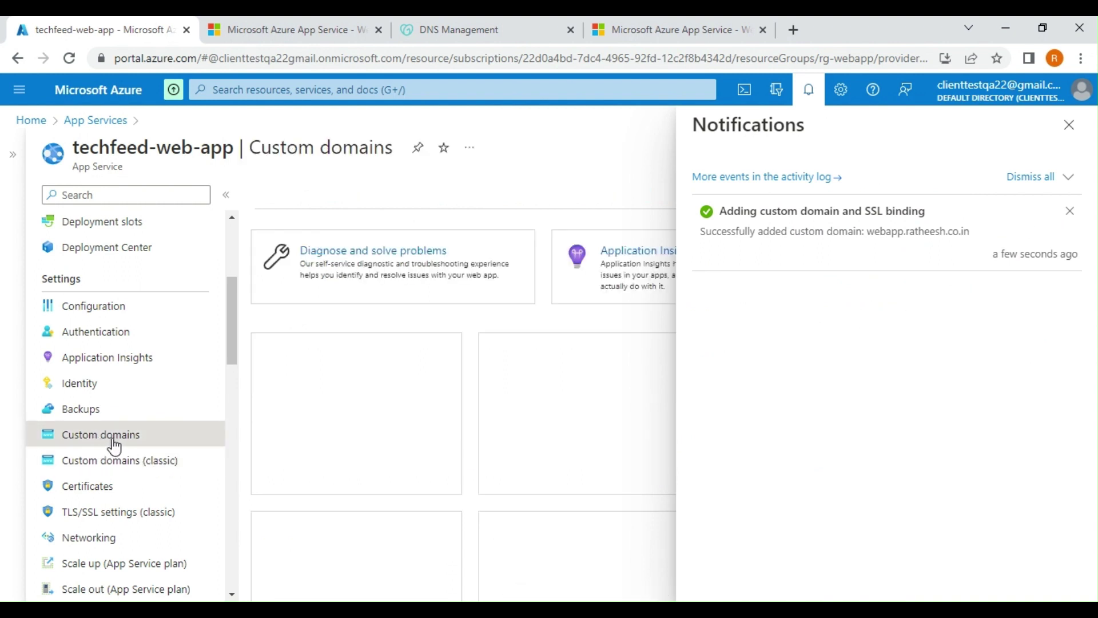
click(1069, 125)
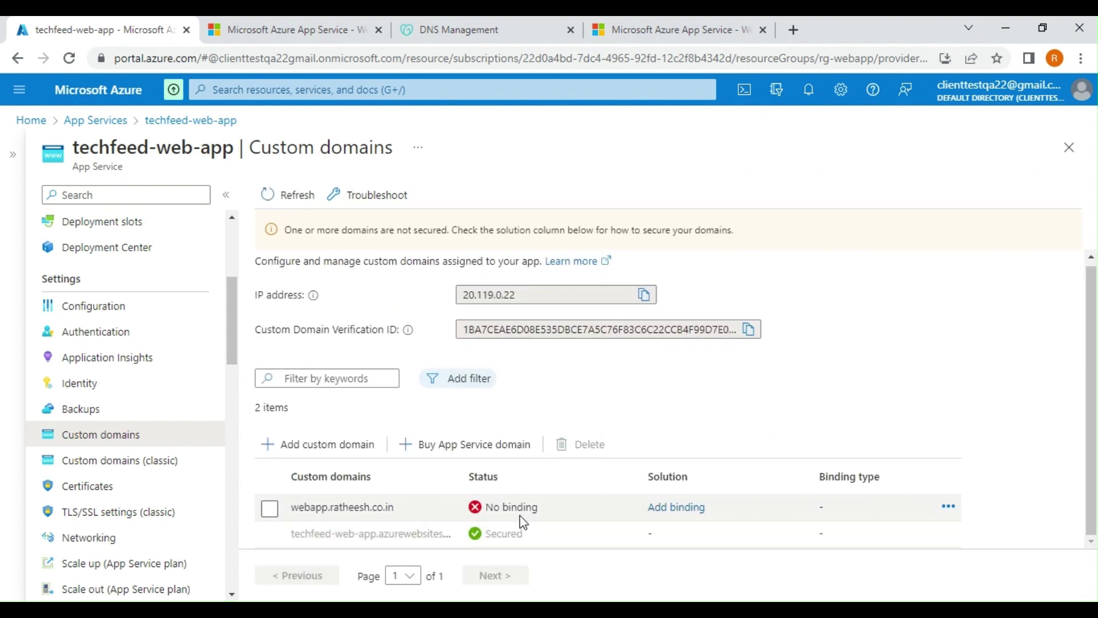
click(672, 511)
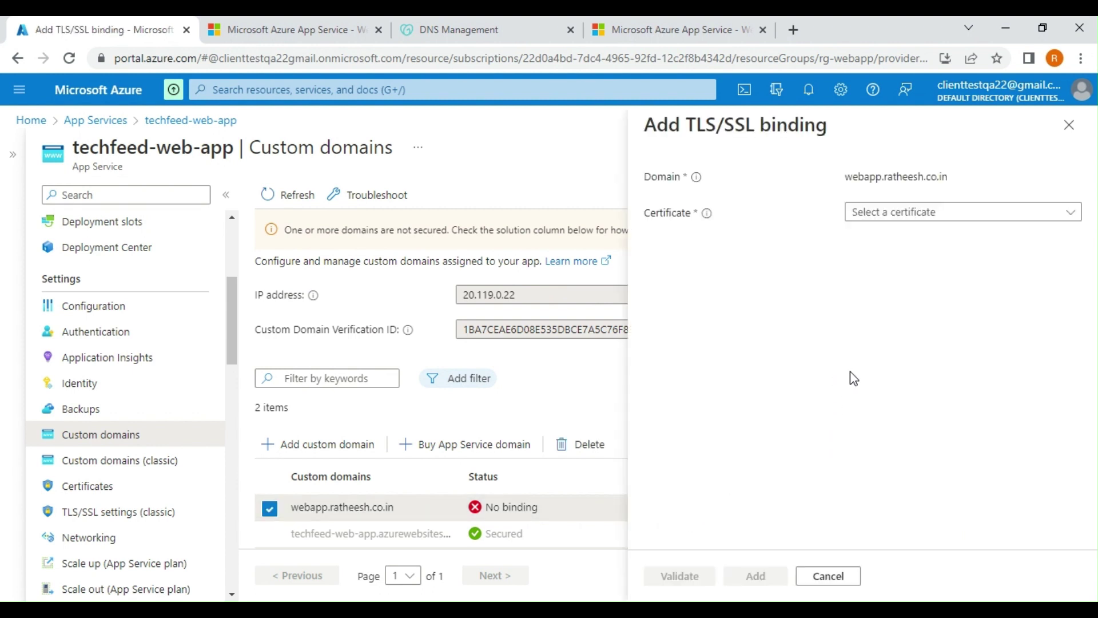
click(828, 576)
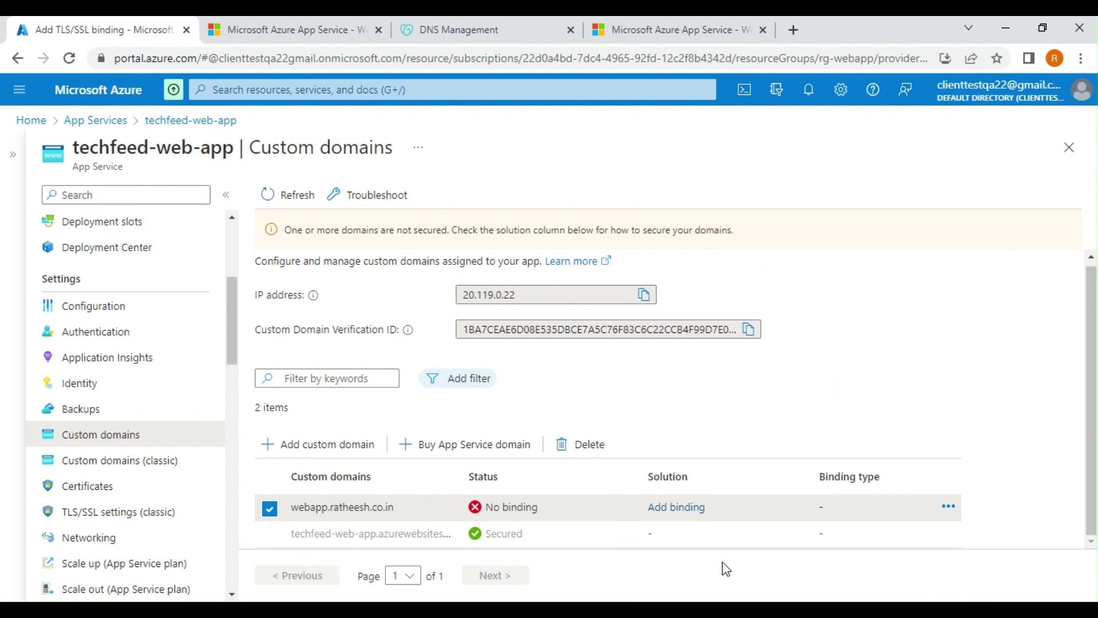
click(669, 511)
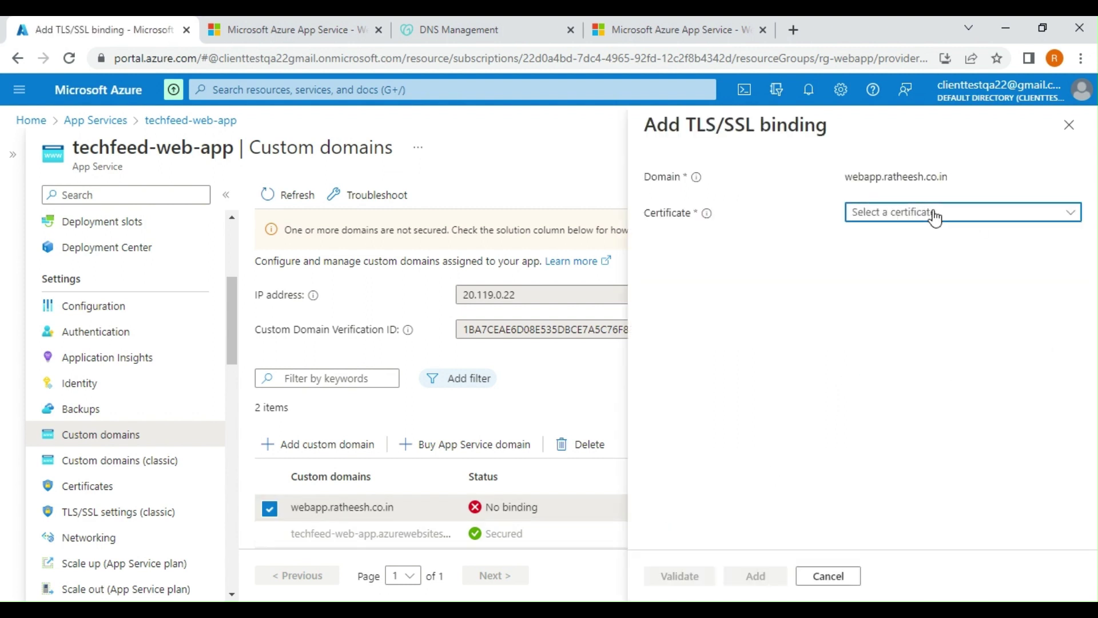
- Try to validate a new App Service Managed Certificate with SNI SSL for the webapp subdomain's binding
click(937, 211)
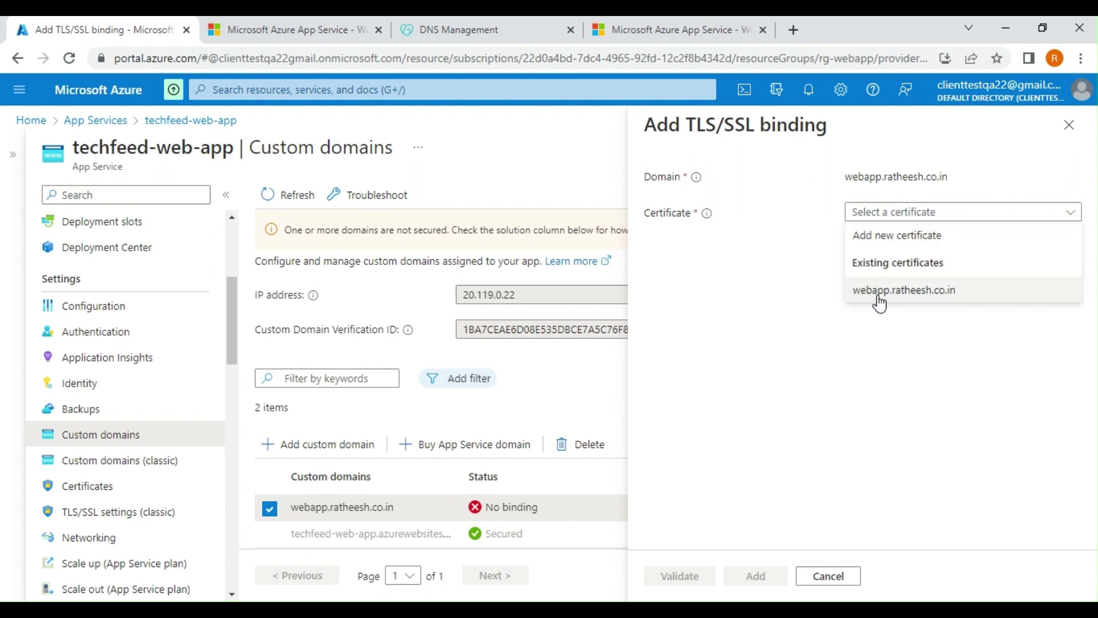
click(877, 243)
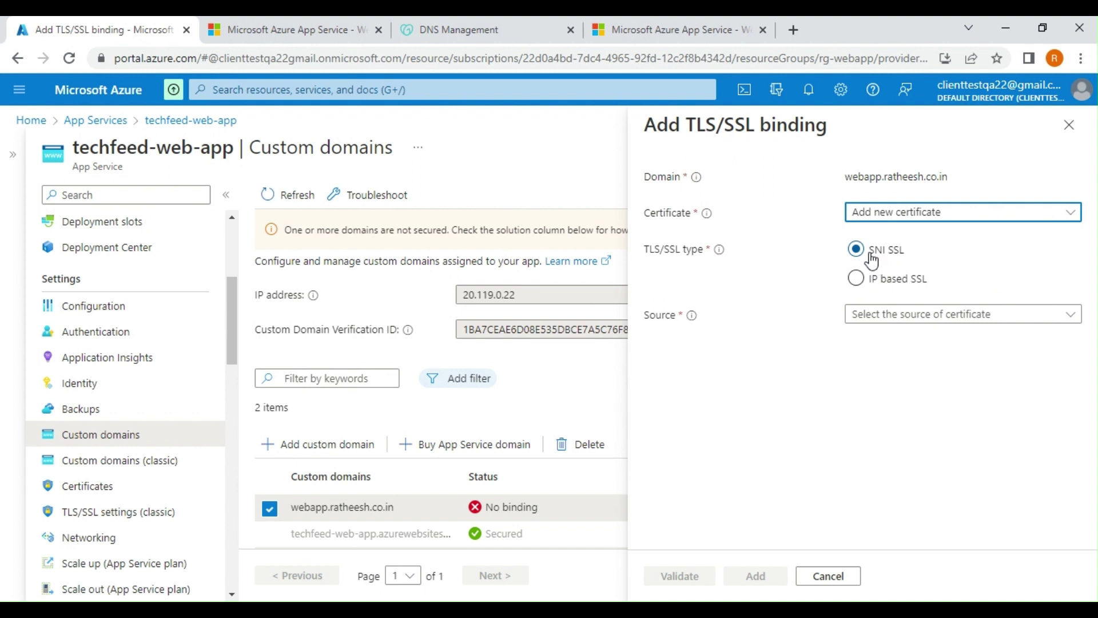
click(911, 318)
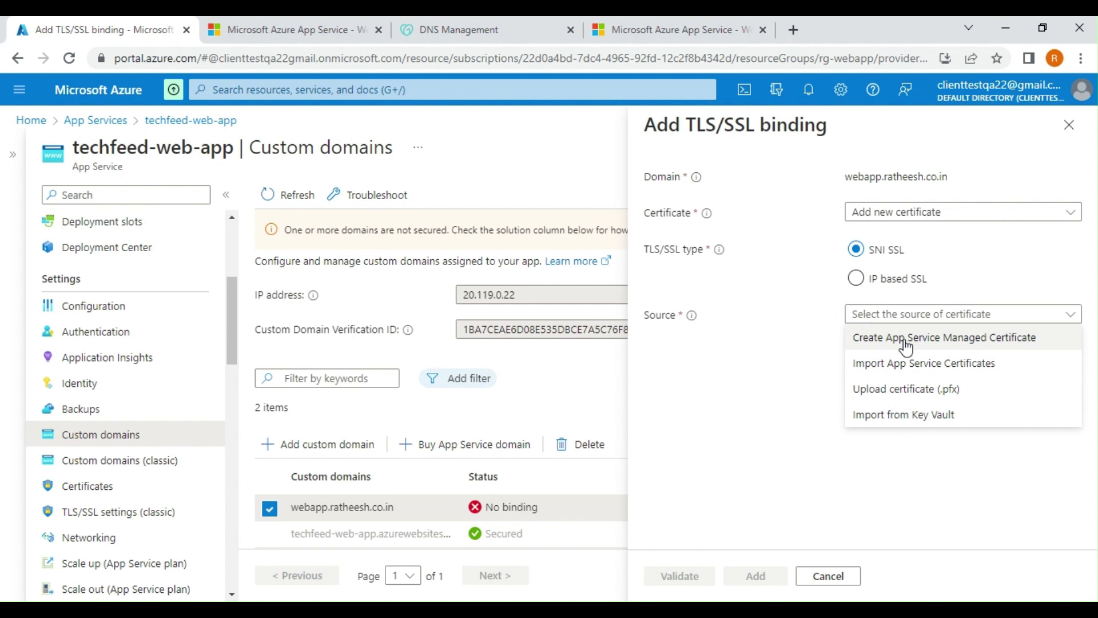
click(905, 343)
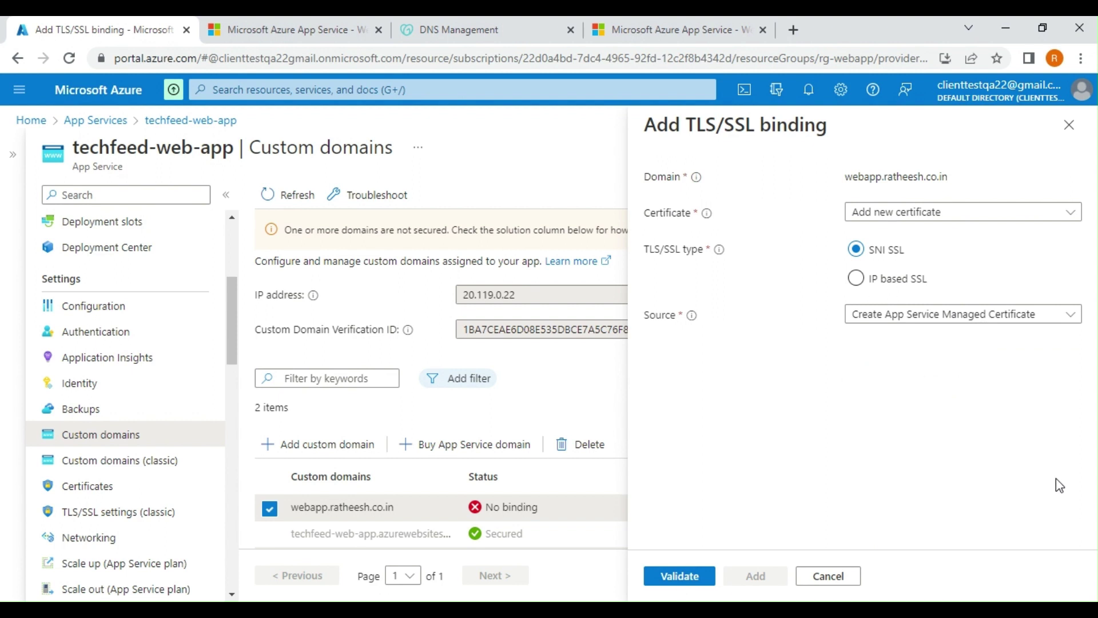
click(688, 582)
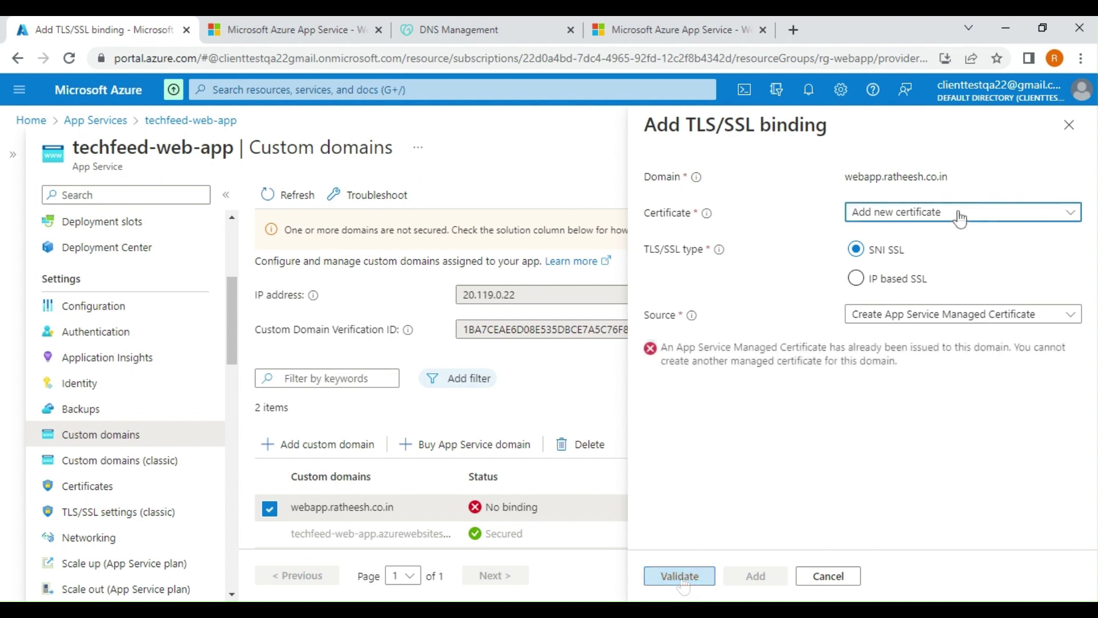
- Select the existing webapp subdomain certificate with SNI SSL, add the binding, and check its notification
click(961, 214)
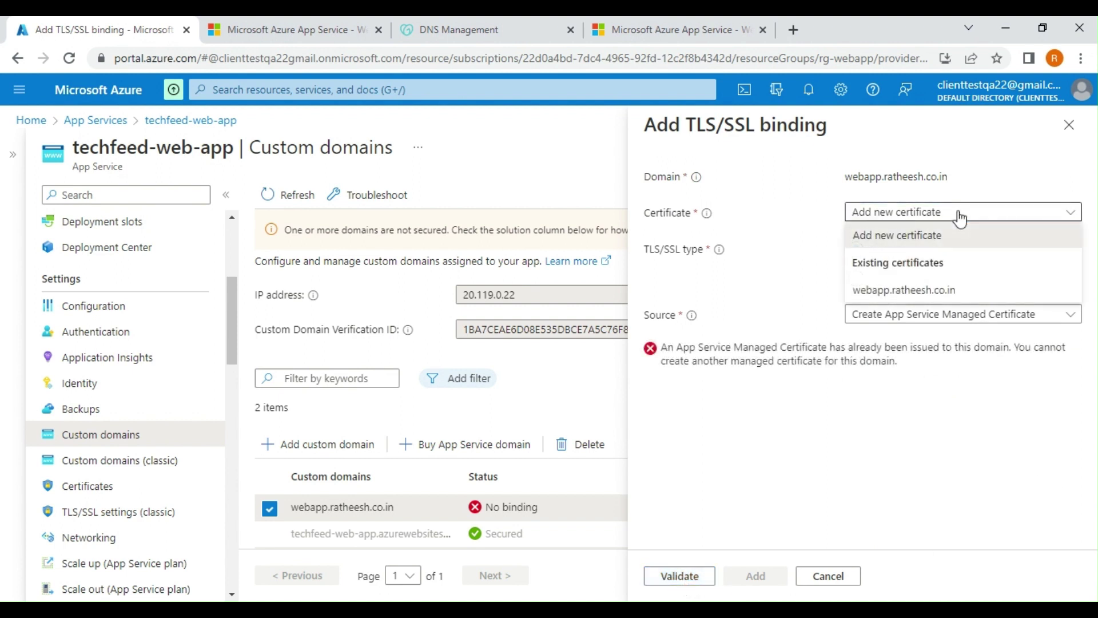
click(891, 293)
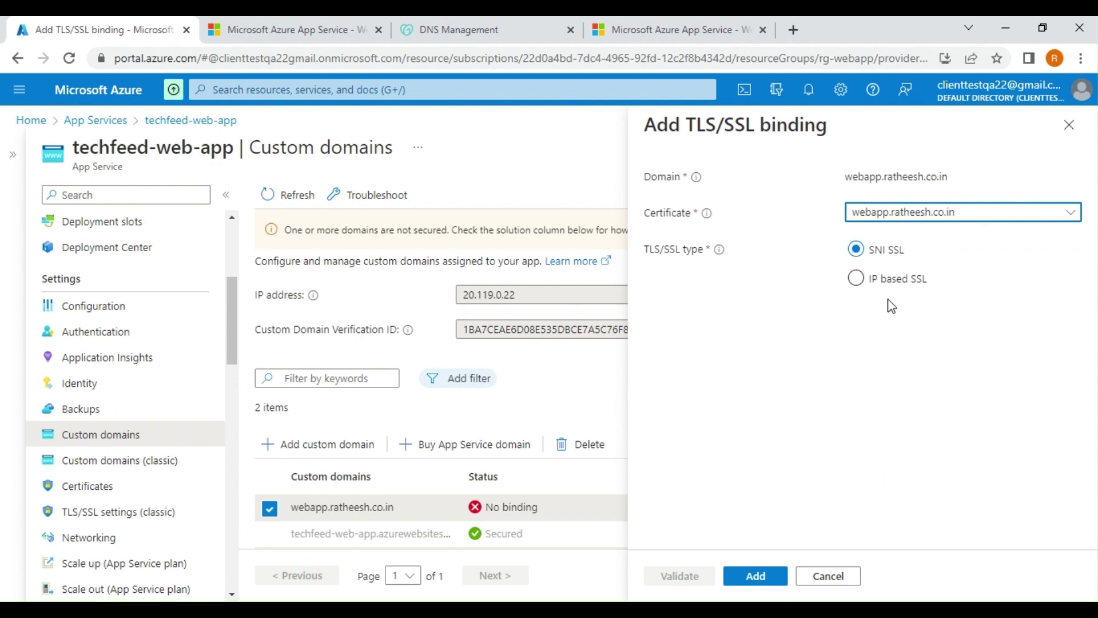
click(778, 576)
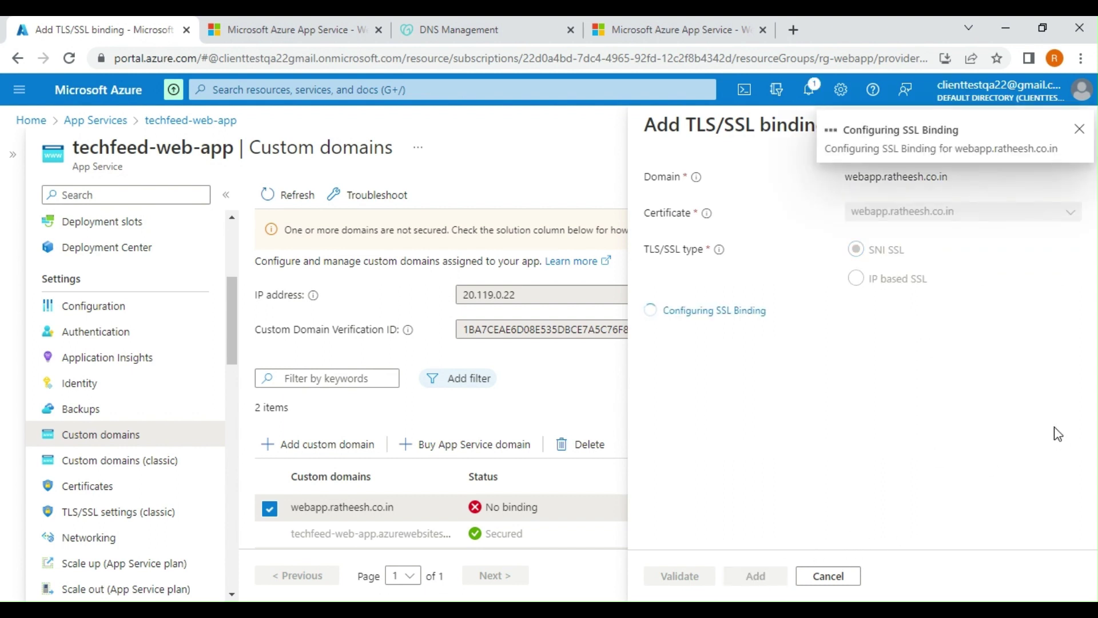
click(808, 90)
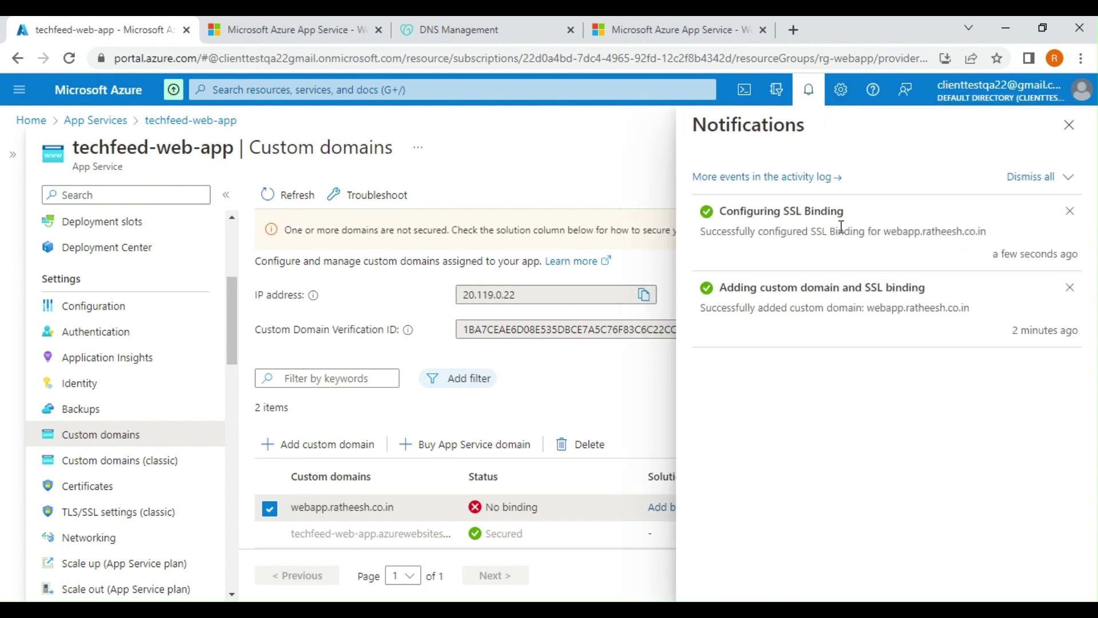
click(1069, 125)
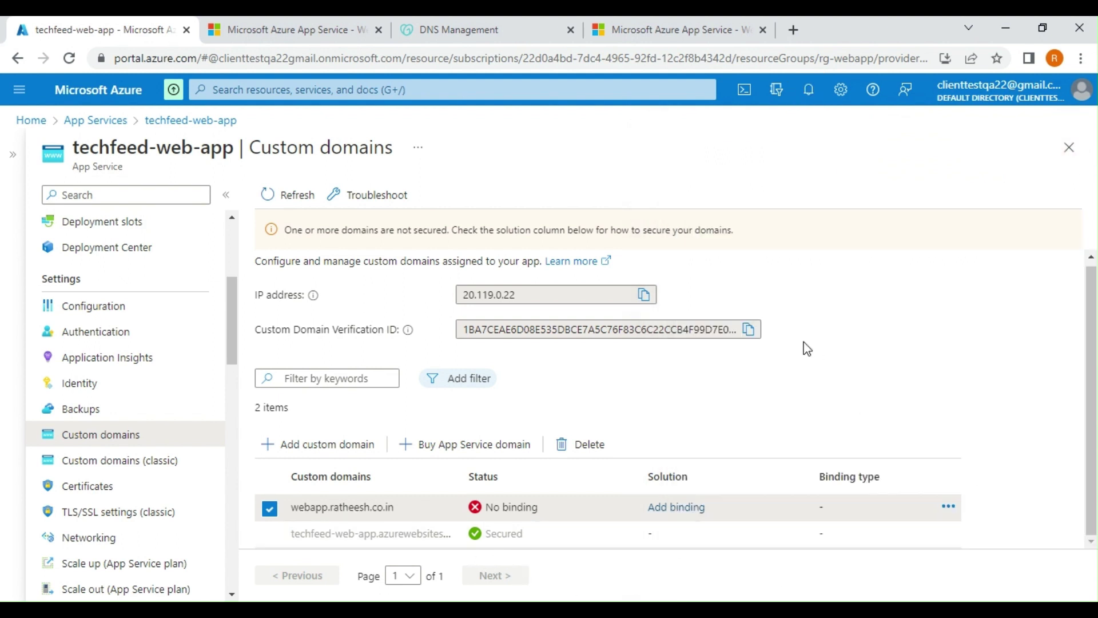
- Refresh the custom domains list and check the webapp subdomain's security status and binding type
click(288, 194)
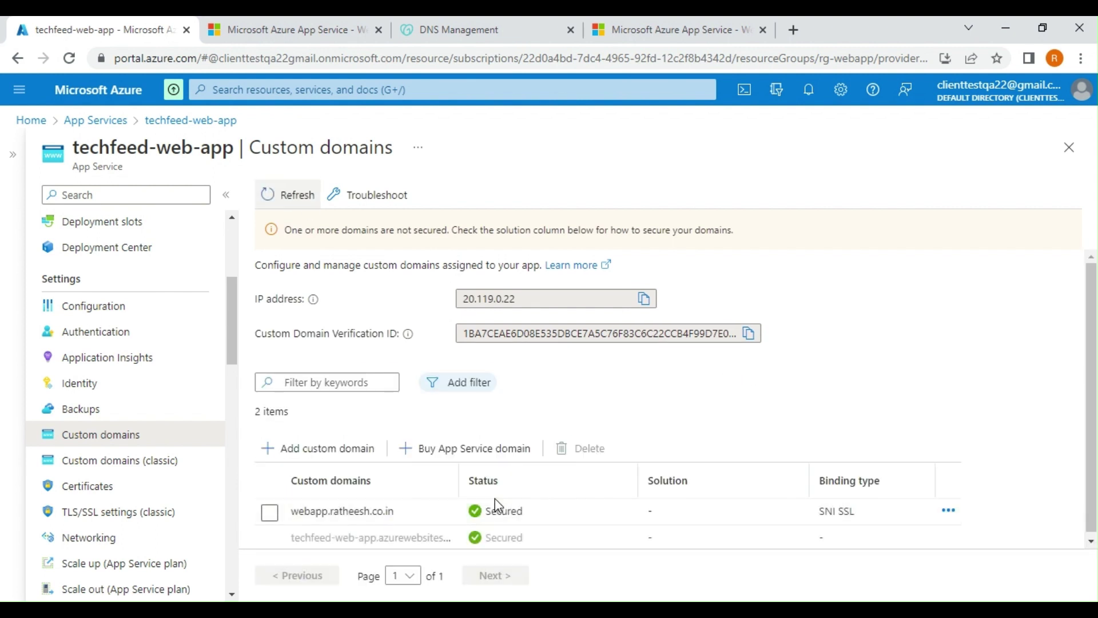
scroll(495, 499, down, 1)
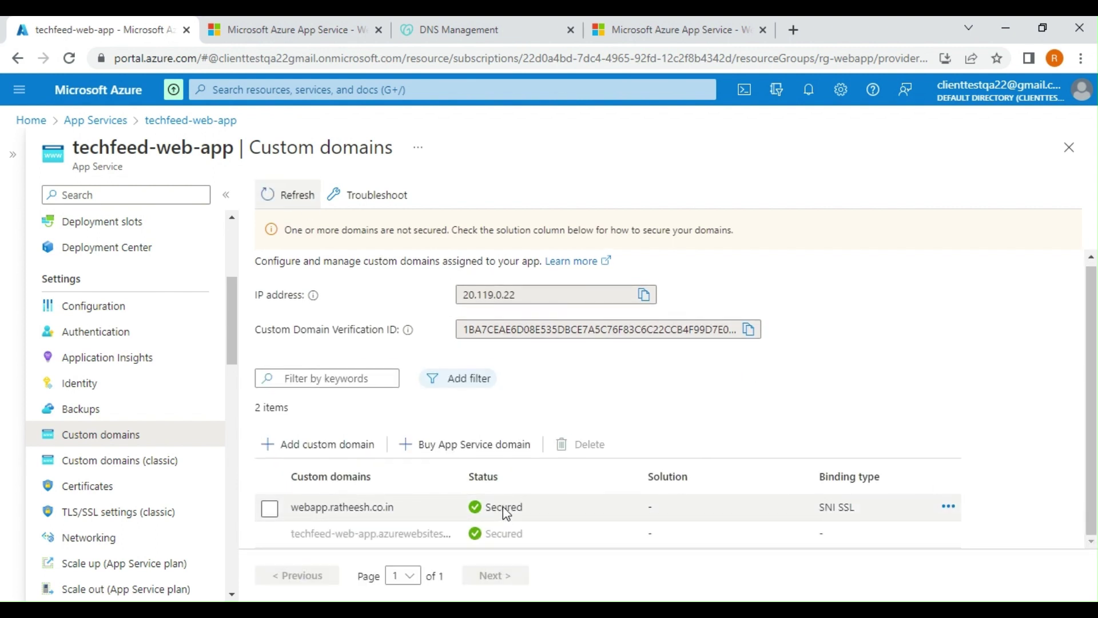
- Go to techfeed-web-app's overview, visit the site through its HTTPS custom domain URL, and inspect the loaded page's connection
scroll(114, 321, up, 5)
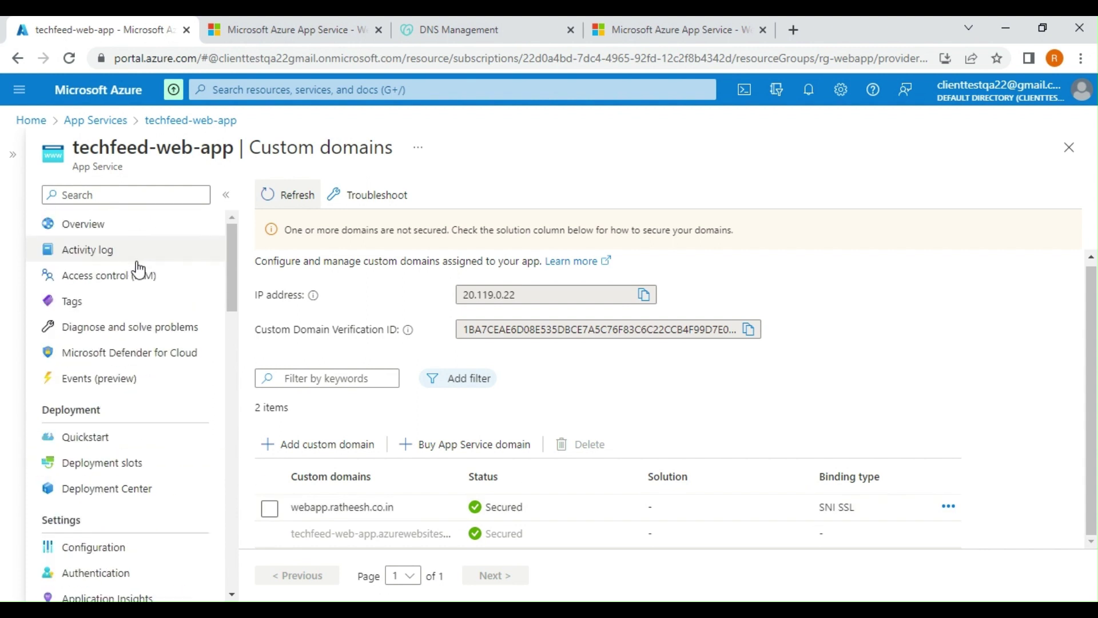
click(99, 232)
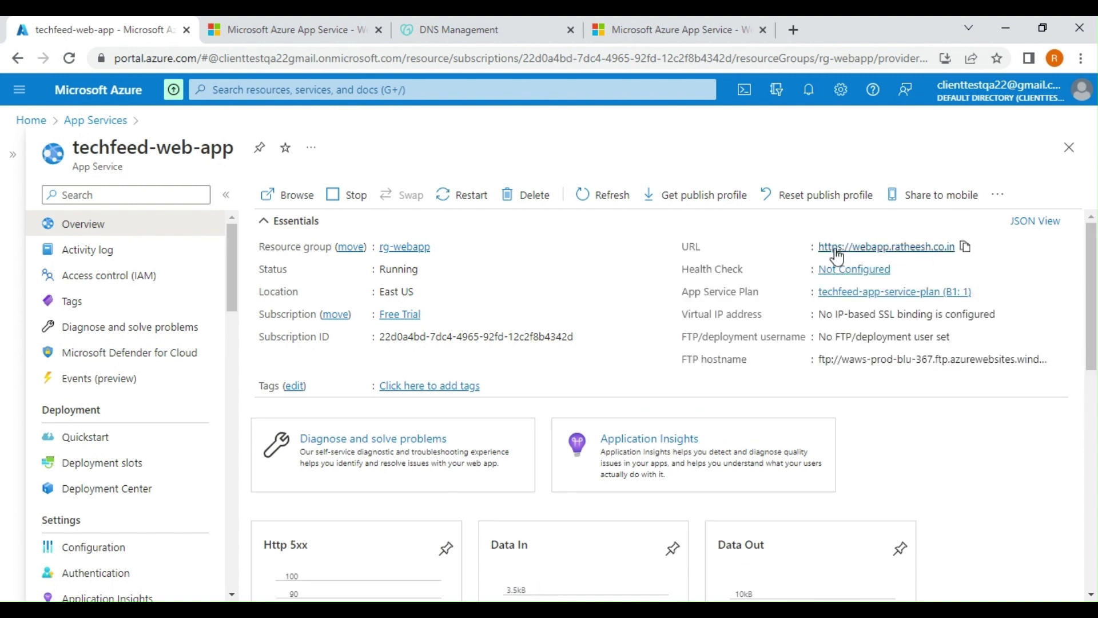
click(847, 248)
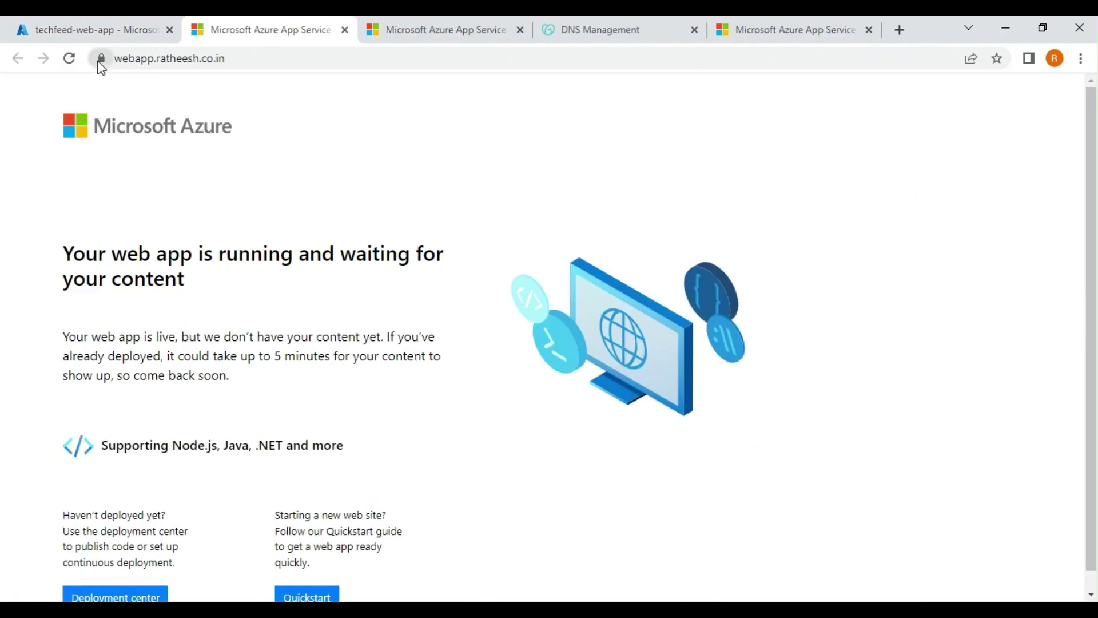
click(98, 31)
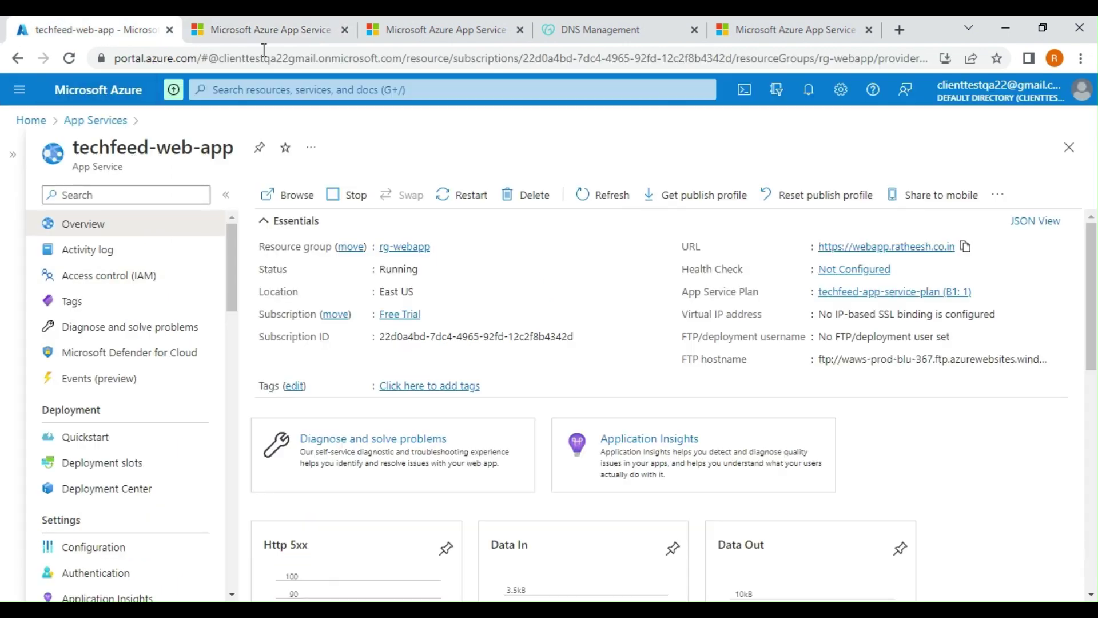
click(255, 26)
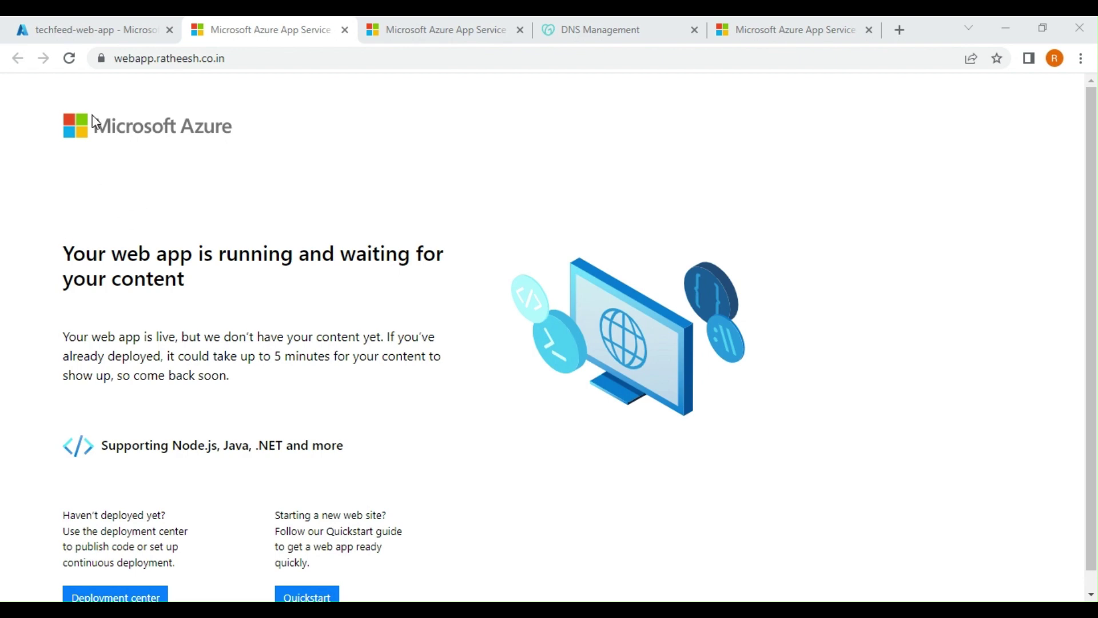
click(1012, 22)
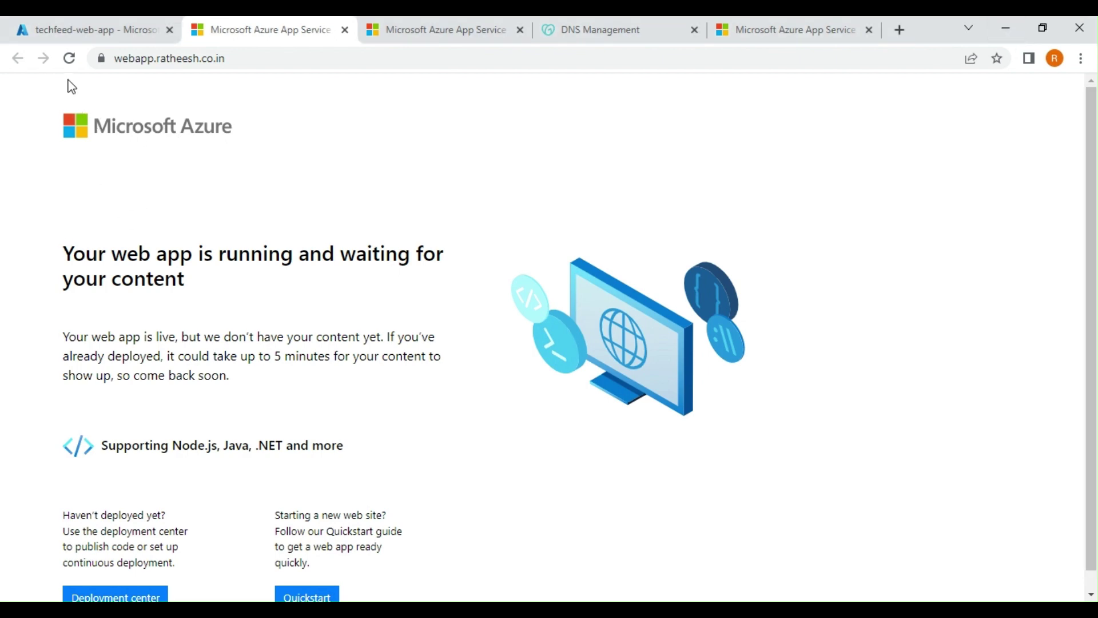
- Return to techfeed-web-app in the Azure portal and launch its App Service Editor (Preview)
click(113, 30)
scroll(124, 372, down, 5)
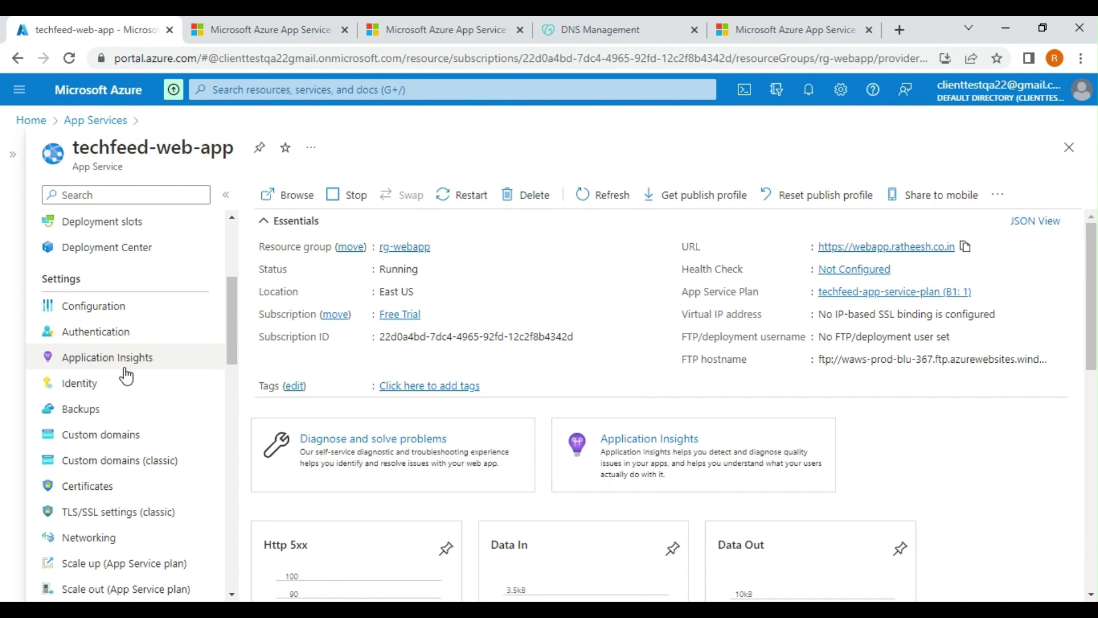
scroll(126, 389, down, 3)
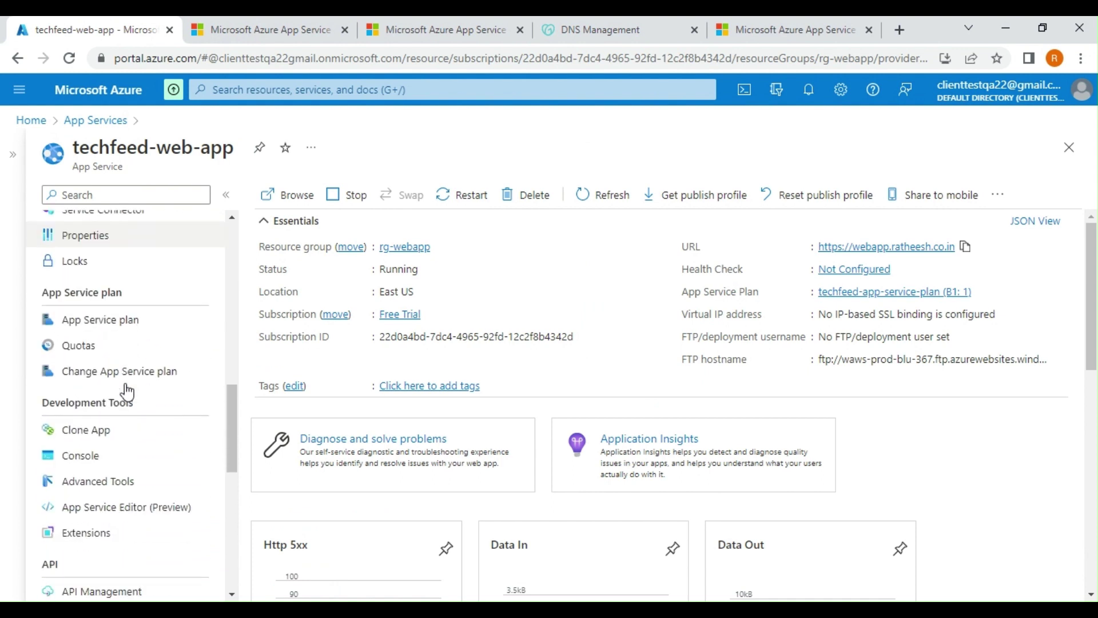
click(122, 509)
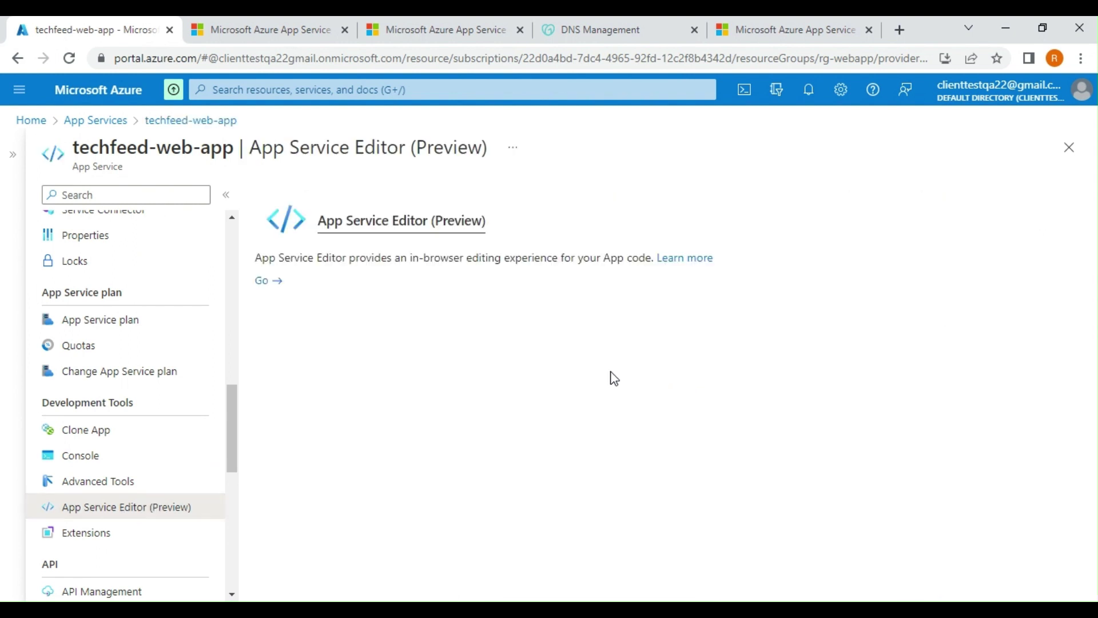
click(268, 282)
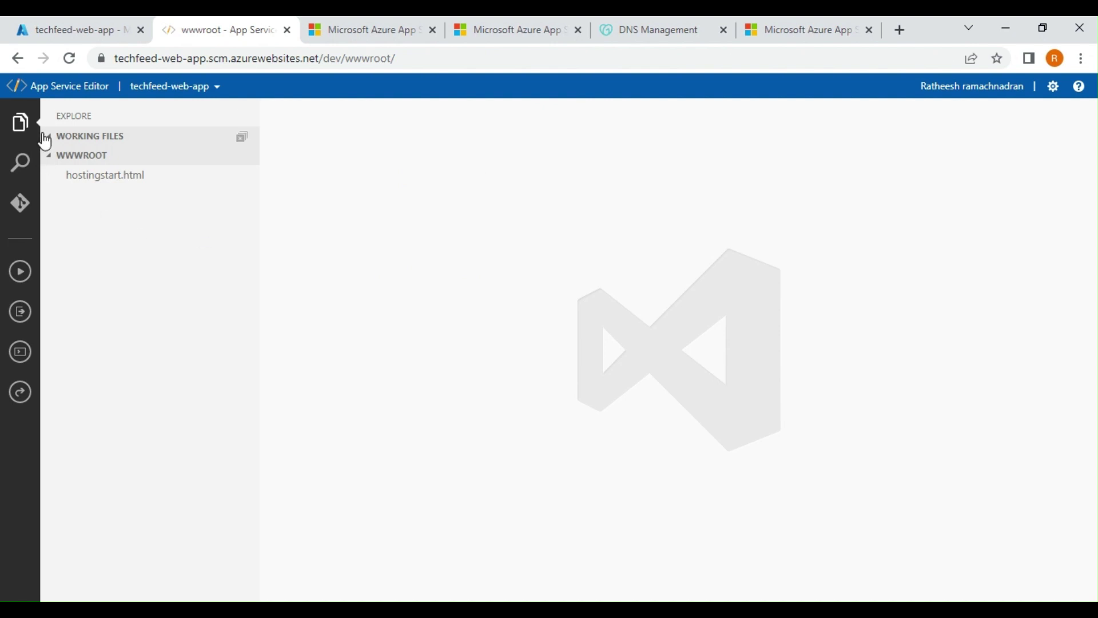
- Create a new file named index.html in the WWWROOT folder
right_click(107, 213)
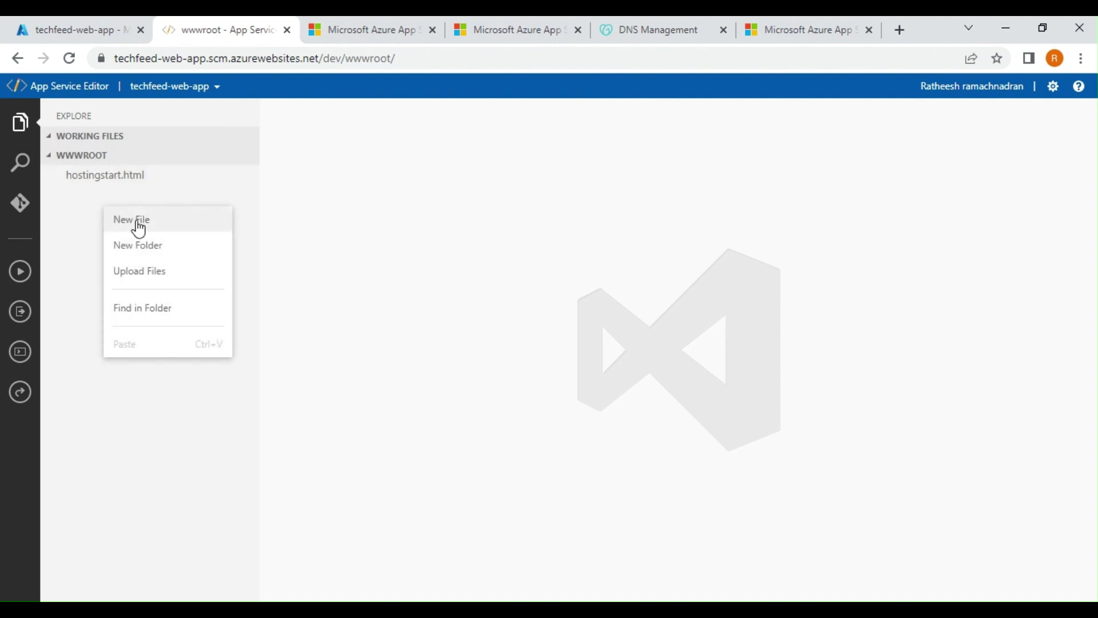
click(136, 221)
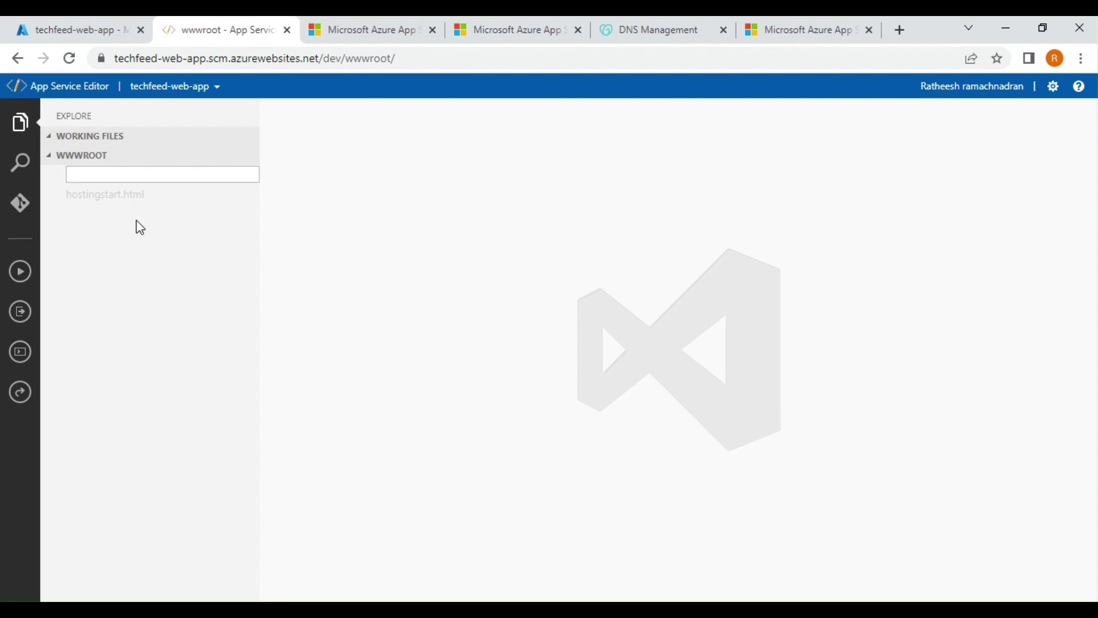
text(index.html)
key(Return)
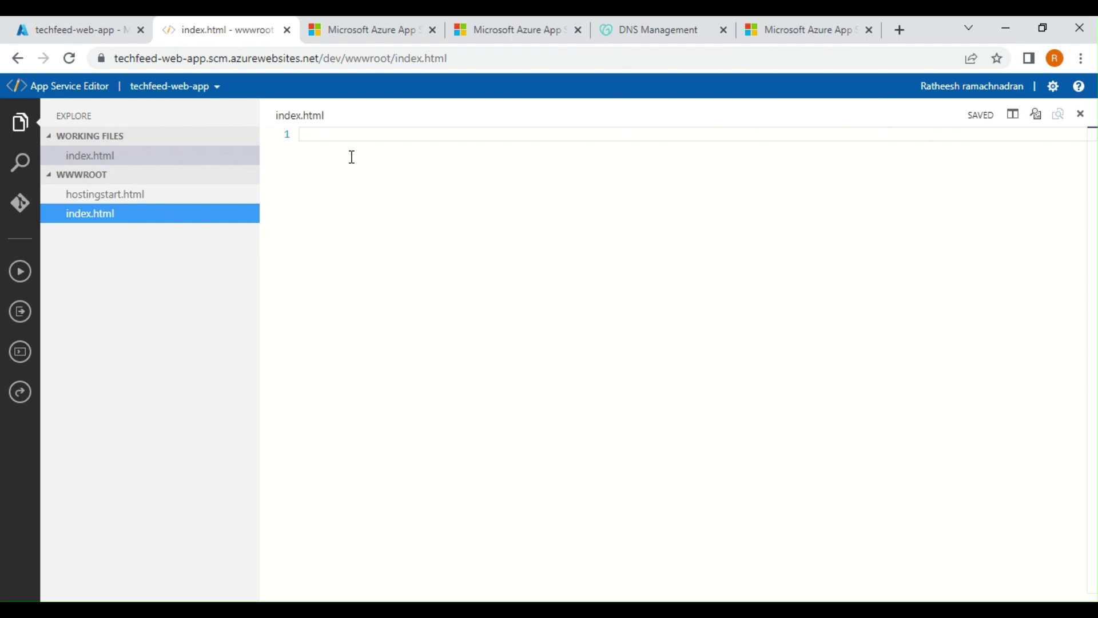
- Fill index.html with an HTML page containing the heading "Azure App Service" and the paragraph "Map an existing custom DNS name to Azure App Service"
click(344, 136)
right_click(345, 137)
click(312, 135)
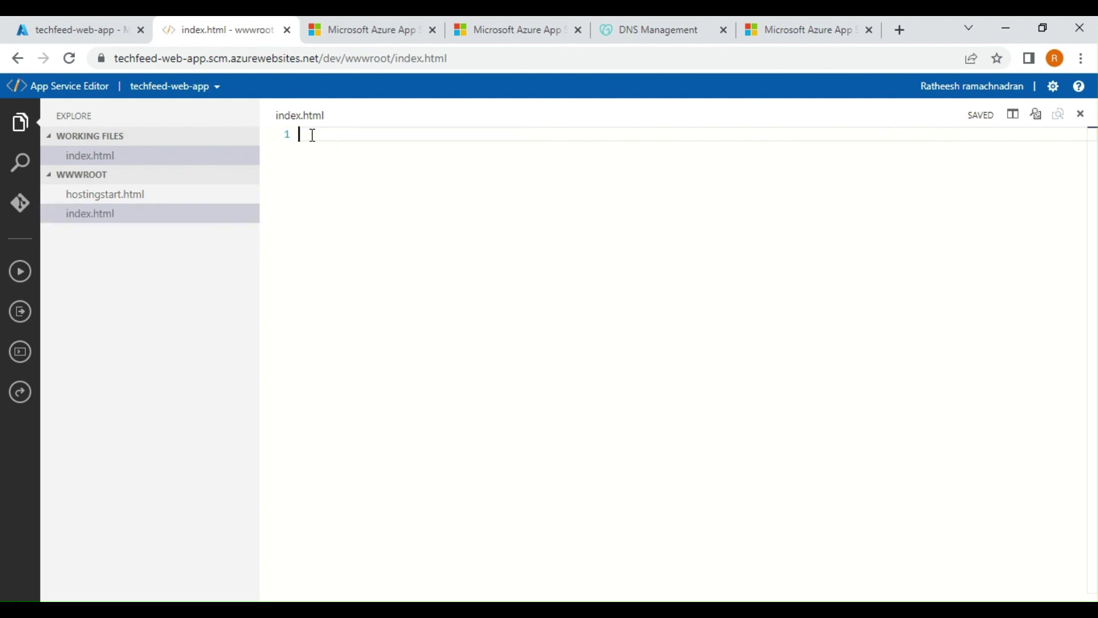
right_click(312, 135)
click(310, 137)
text(<!DOCTYPE html> <html> <body>  <h1>Azure App Service</h1> <p>Map an existing custom DNS name to Azure App Service</p>  </body> </html>)
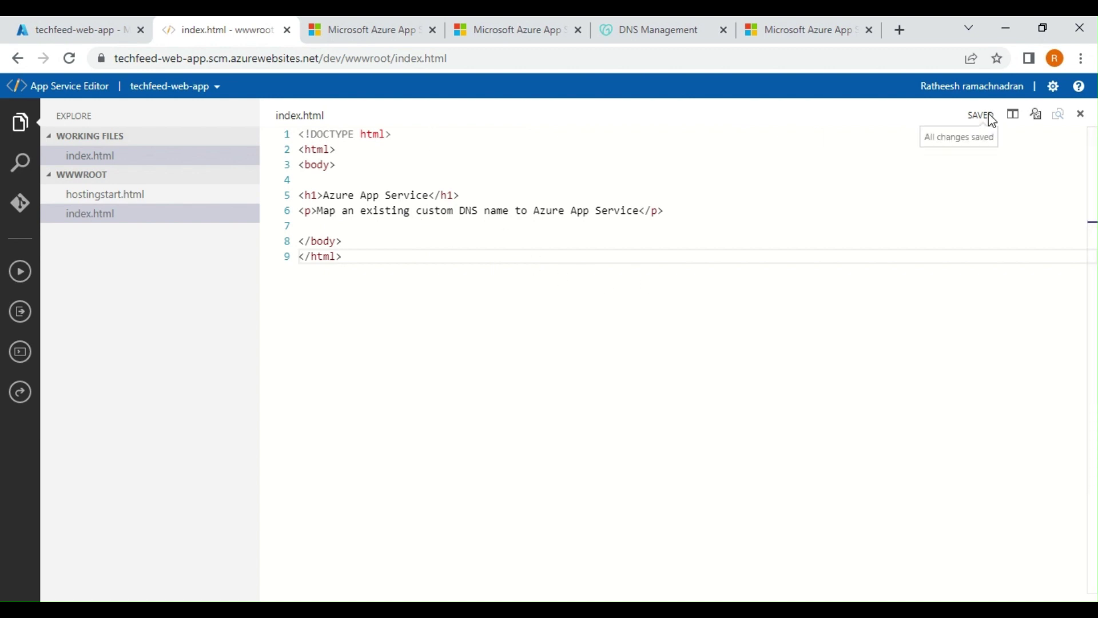
- Reload the site on the webapp custom subdomain and examine the heading and paragraph of the served page
click(354, 32)
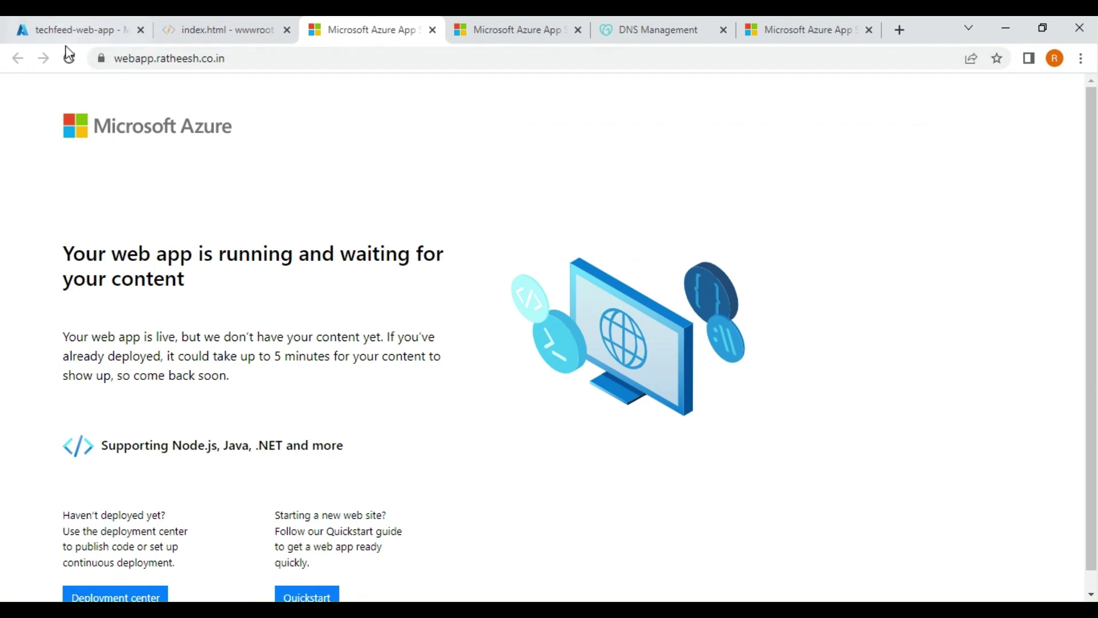
click(70, 59)
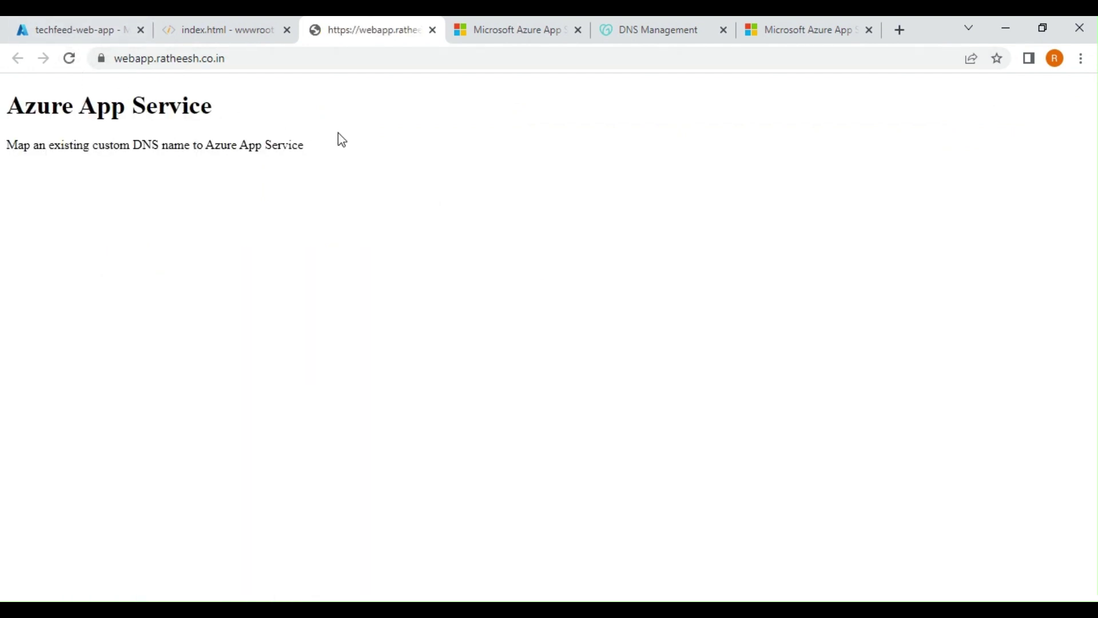
drag(338, 139, 7, 109)
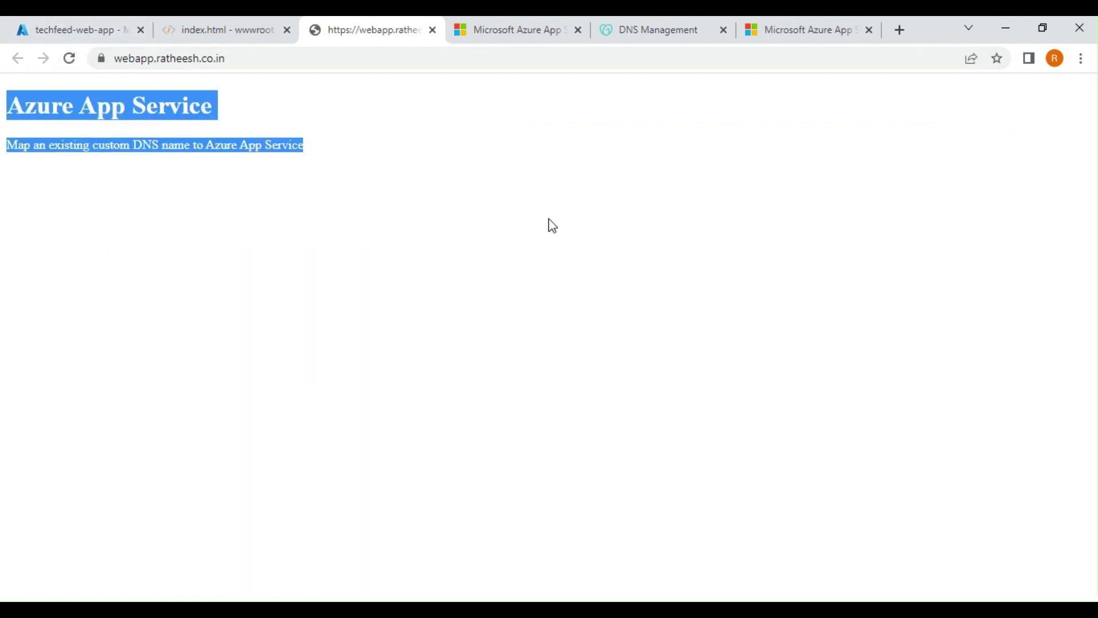